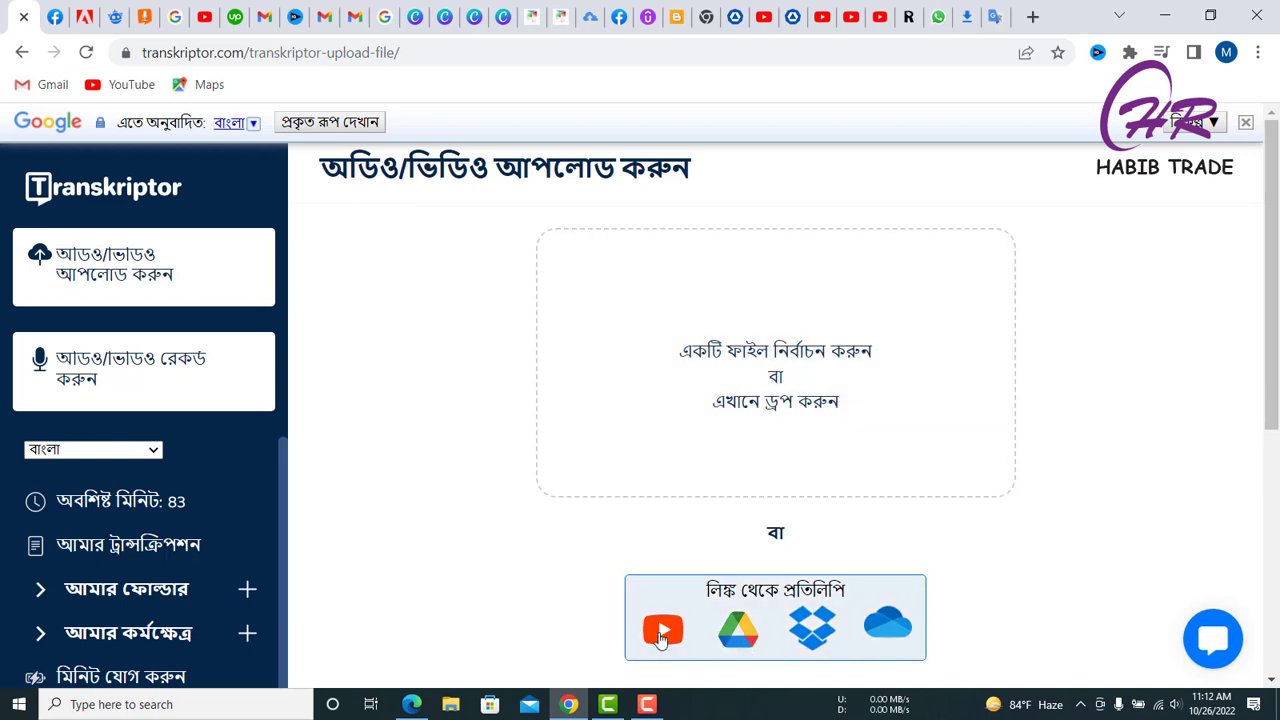
# Open the YouTube link transcription form, then switch to Edge and copy the URL of the video "How to Remove Background in Illustrator"
pyautogui.click(664, 632)
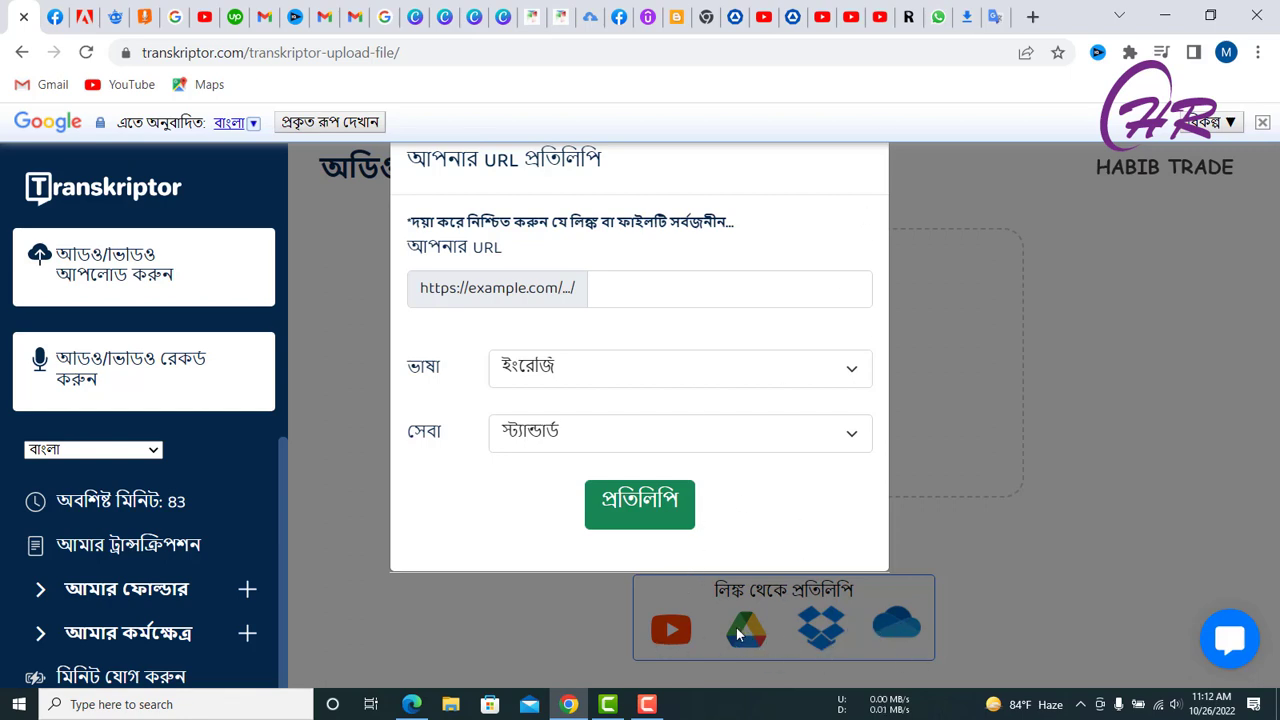
pyautogui.click(626, 288)
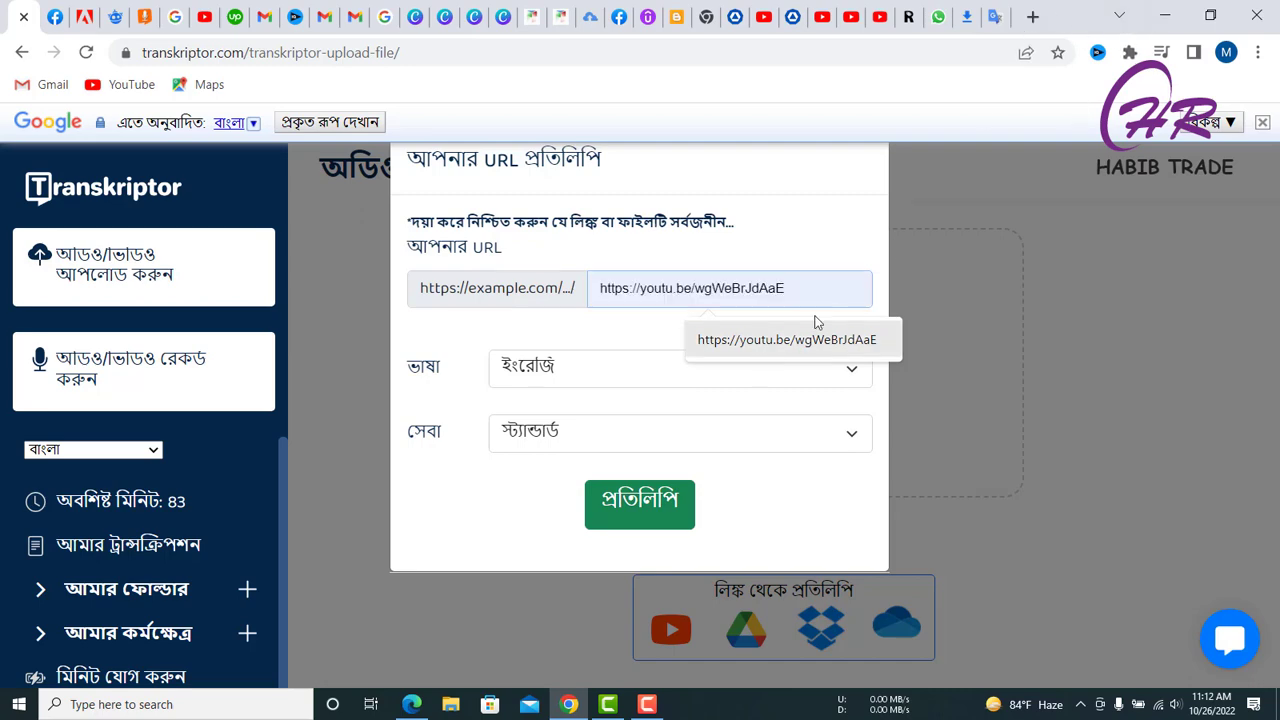
pyautogui.click(1165, 20)
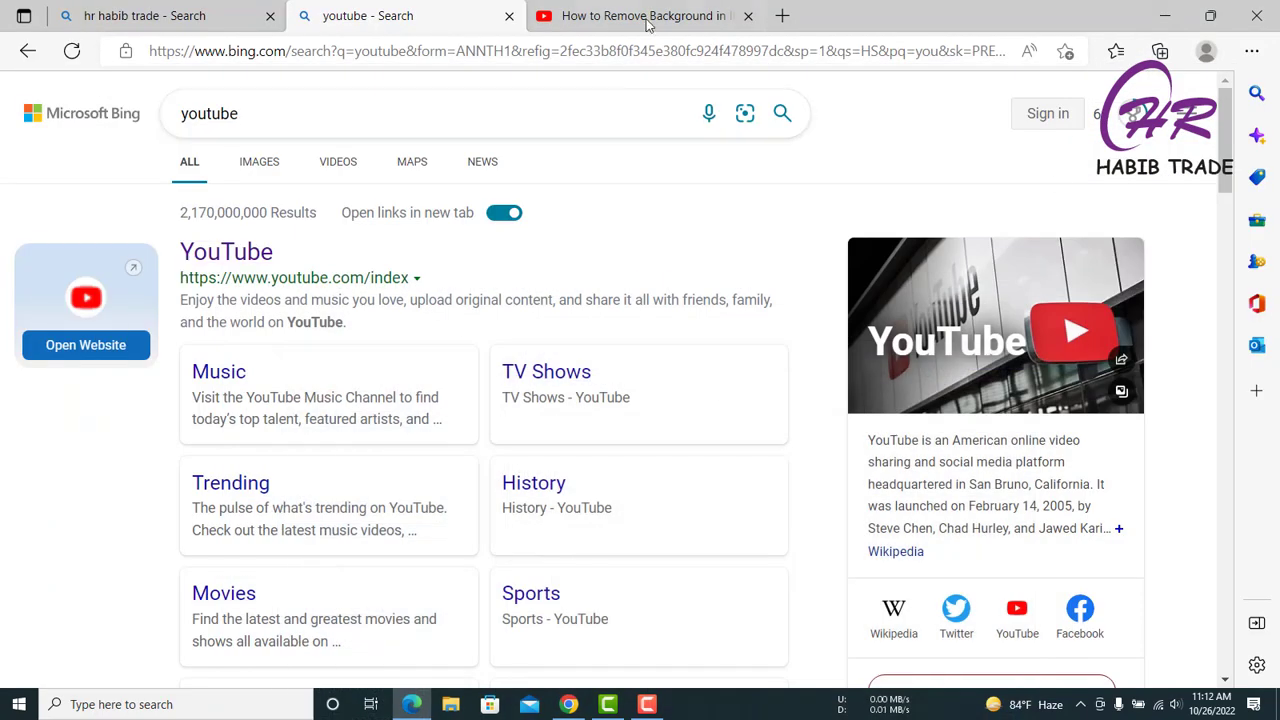
pyautogui.click(610, 16)
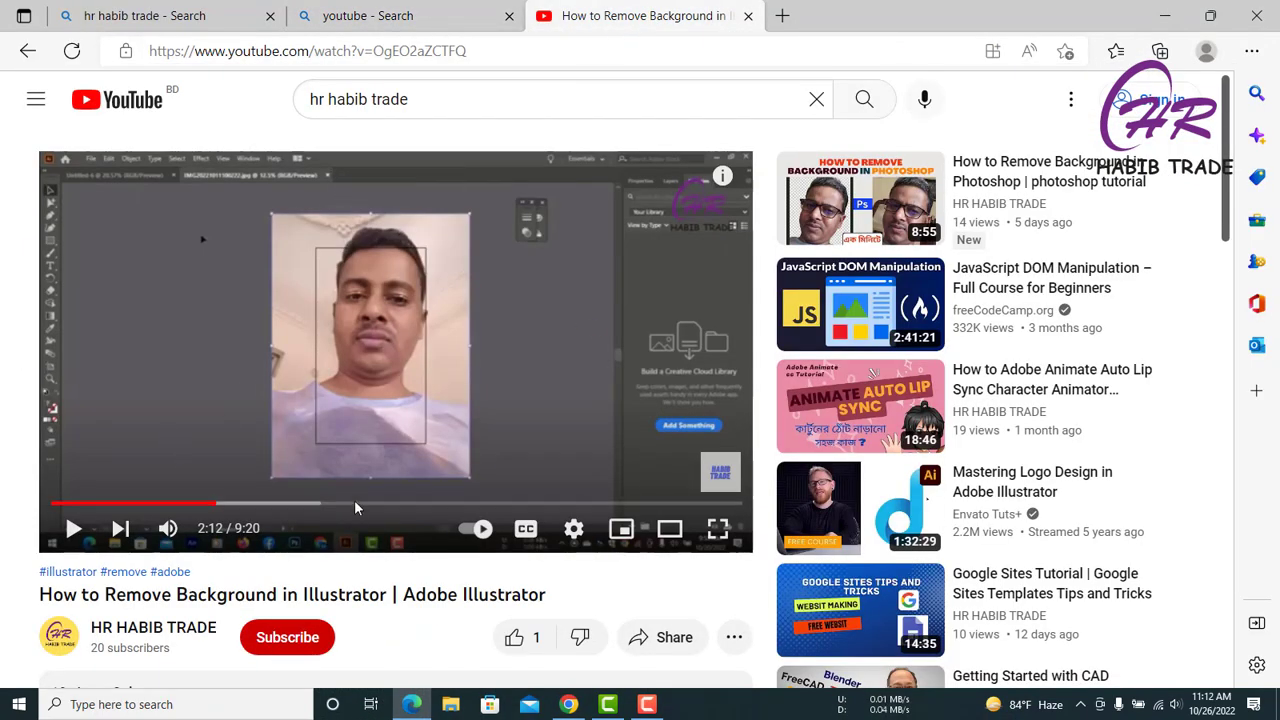
pyautogui.rightClick(365, 318)
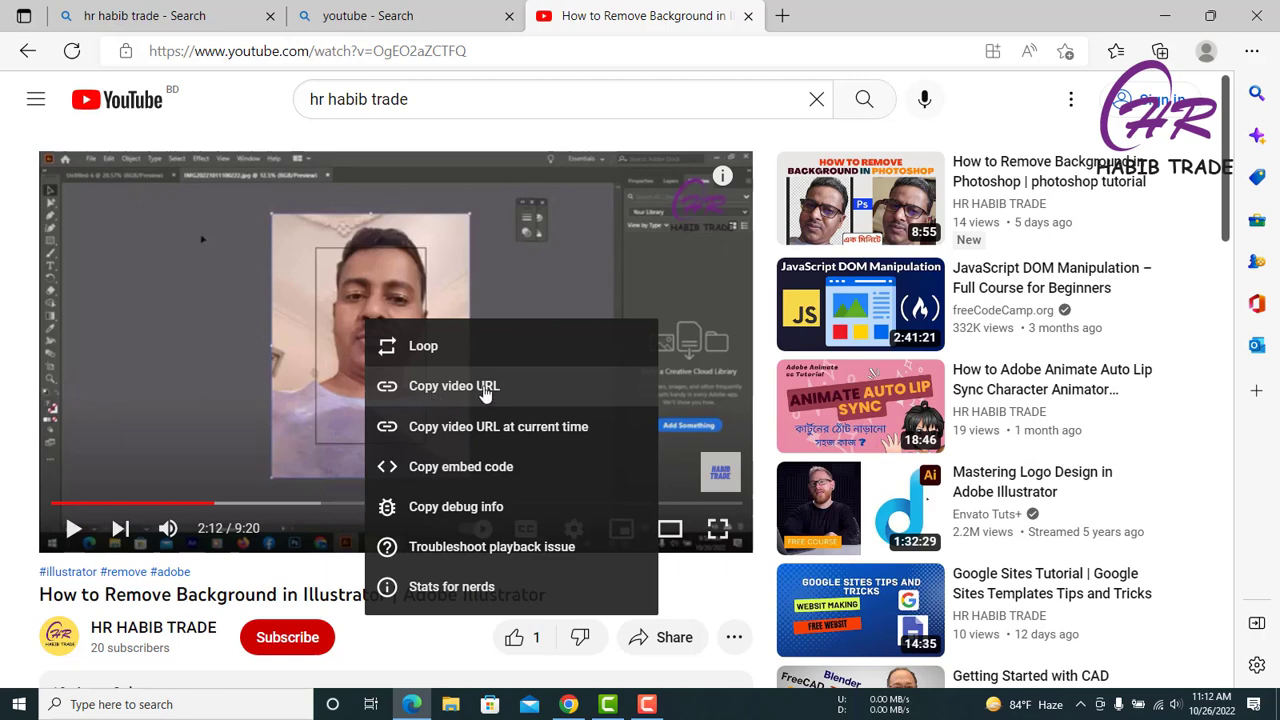
pyautogui.click(445, 392)
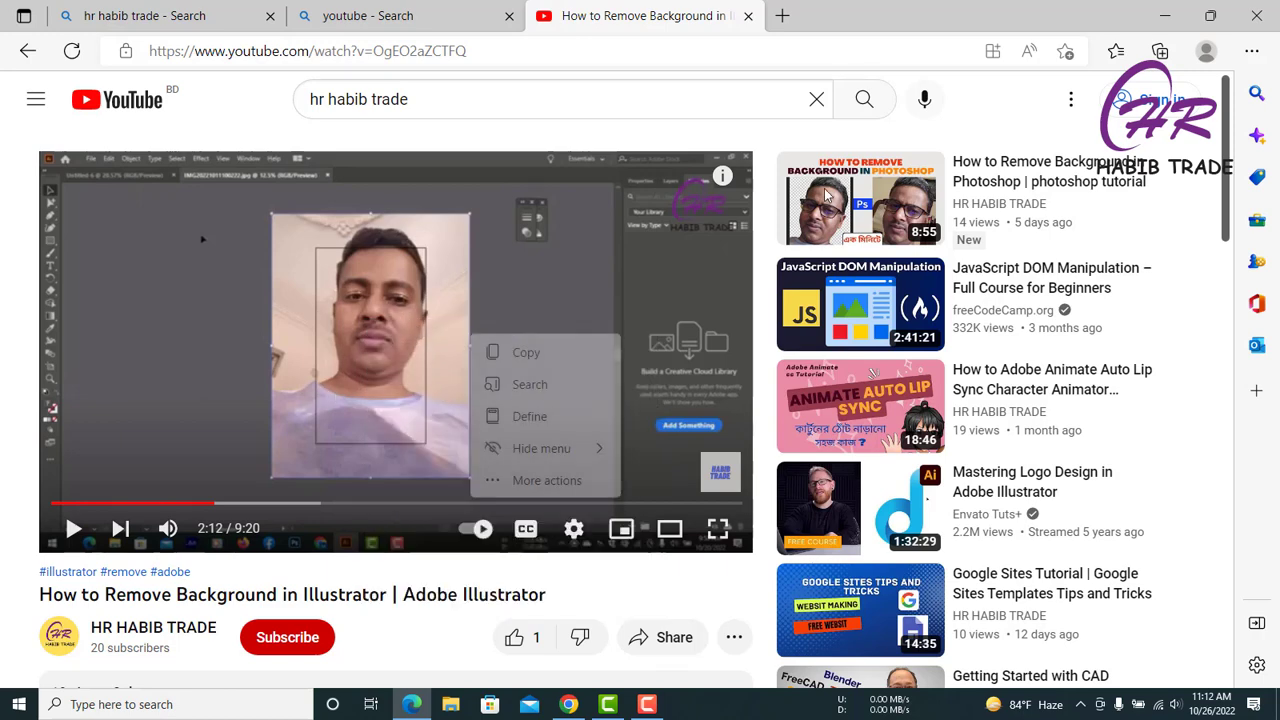
# Return to Chrome and paste the copied video link into the transcription form's URL field
pyautogui.click(569, 704)
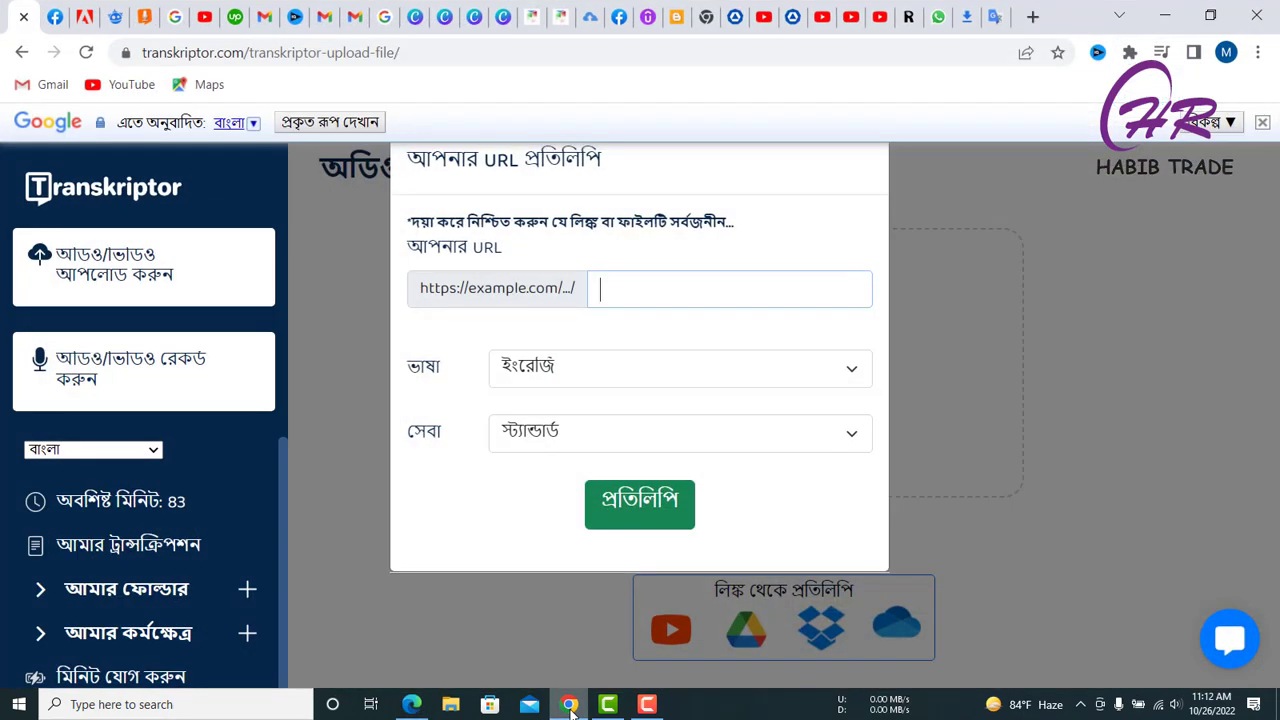
pyautogui.rightClick(626, 289)
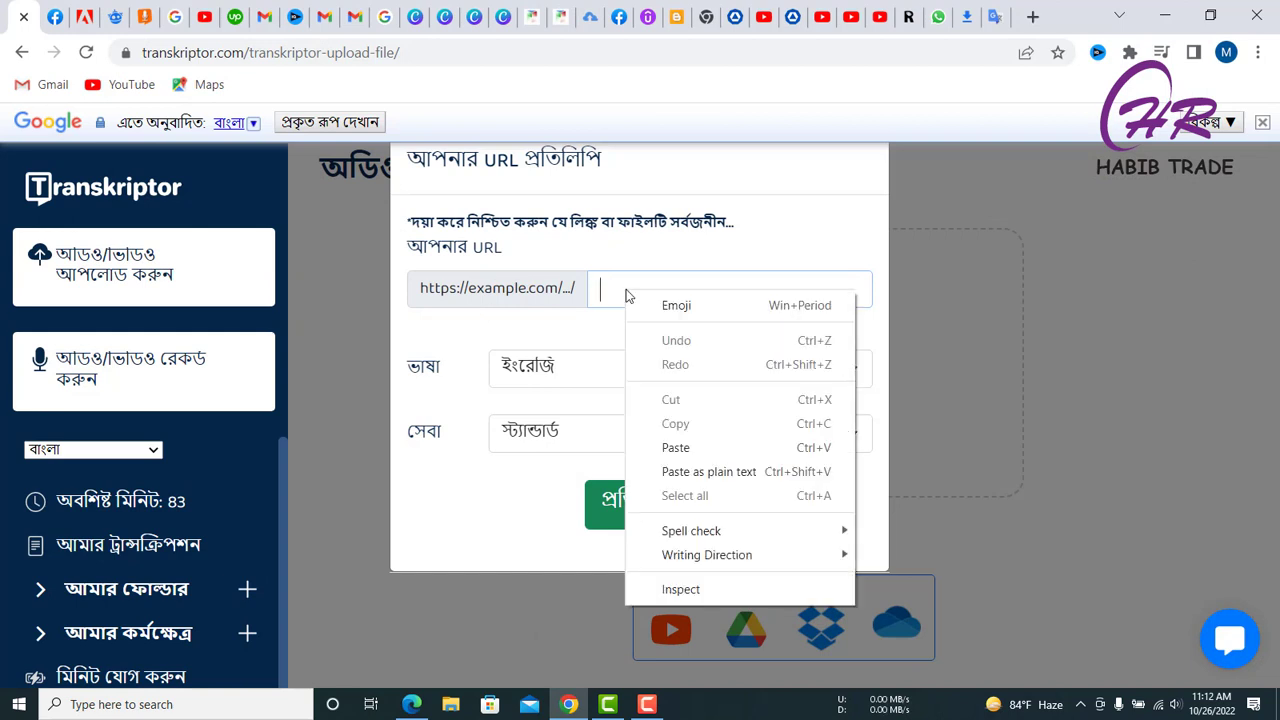
pyautogui.click(697, 446)
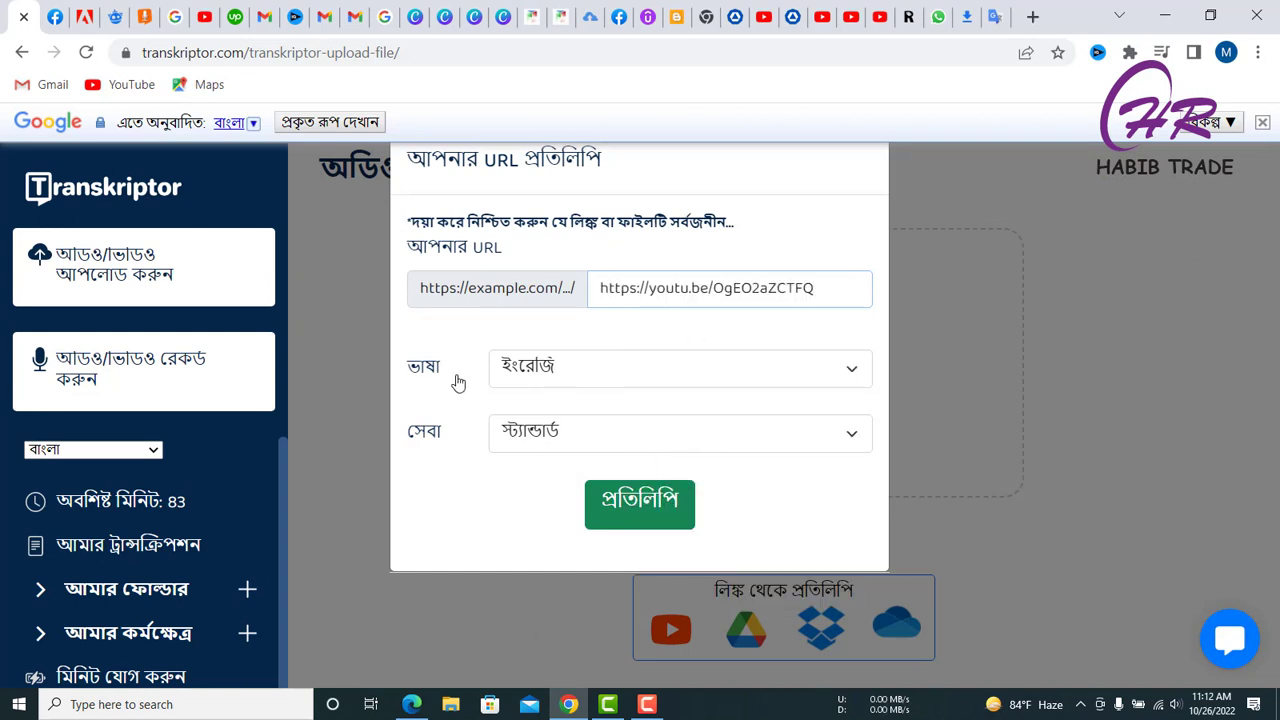
# Set the transcription language of the linked video to Bengali
pyautogui.click(573, 373)
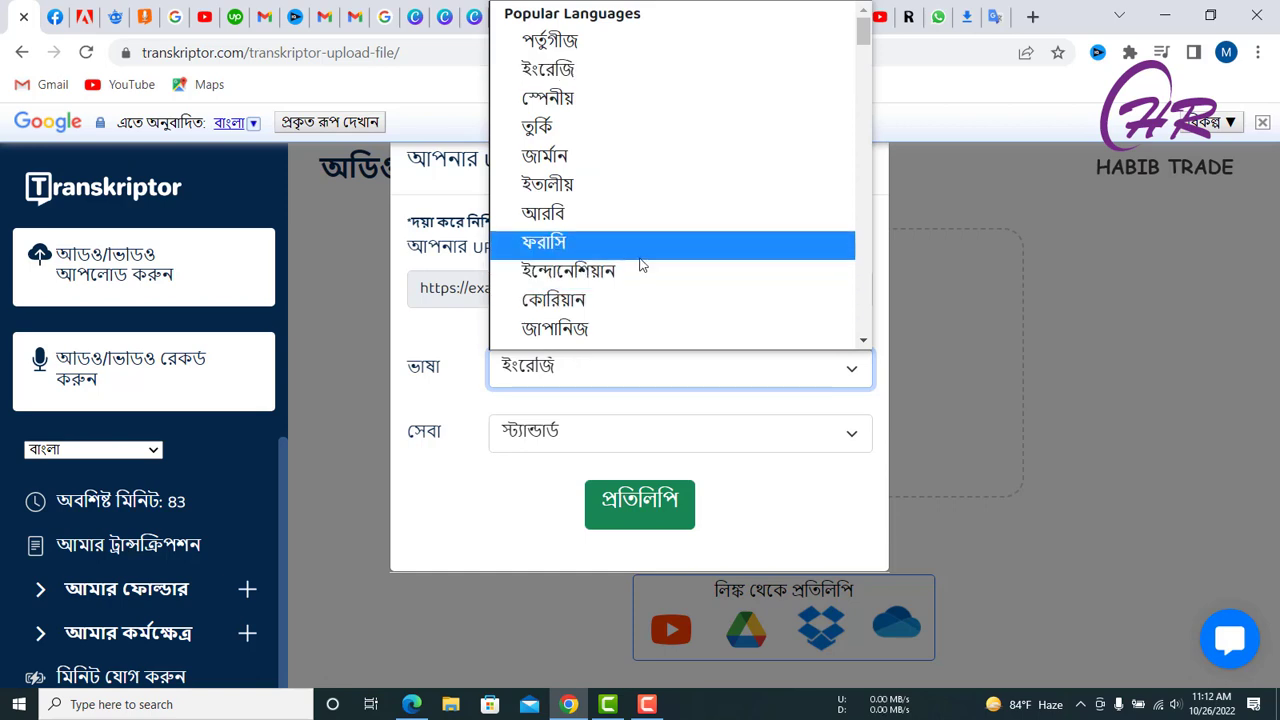
pyautogui.scroll(-5, 630, 262)
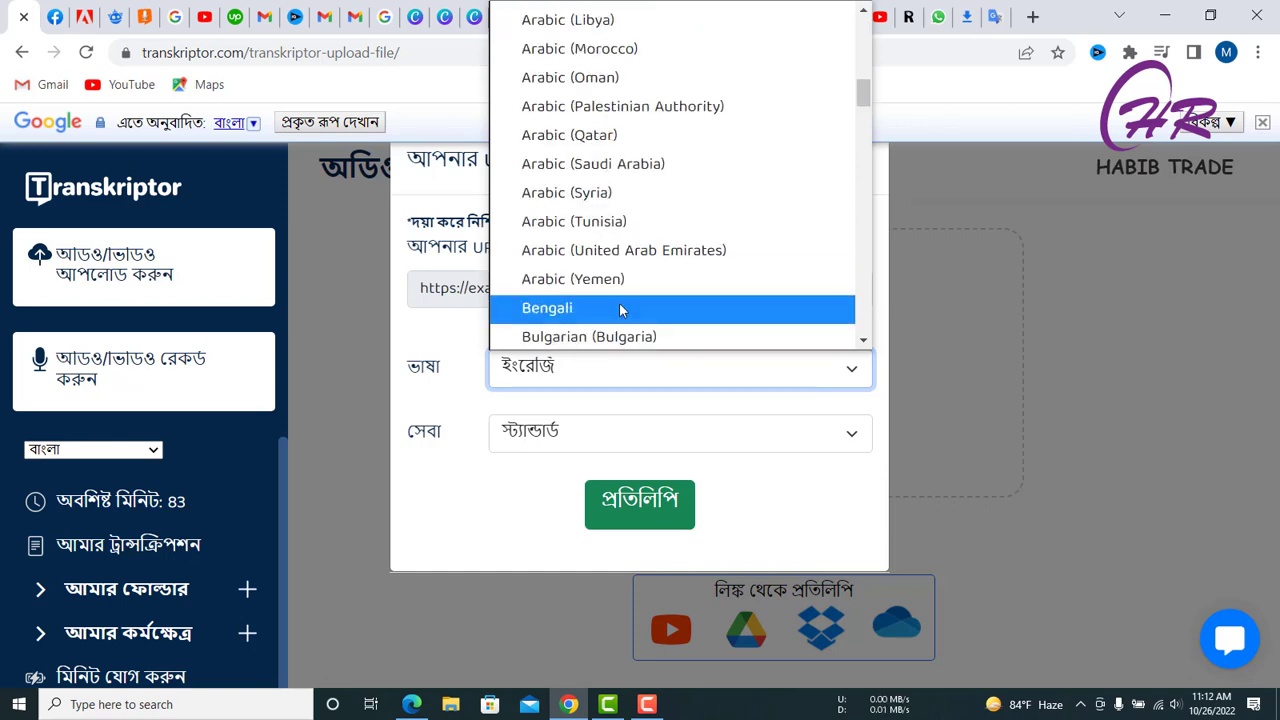
pyautogui.click(580, 312)
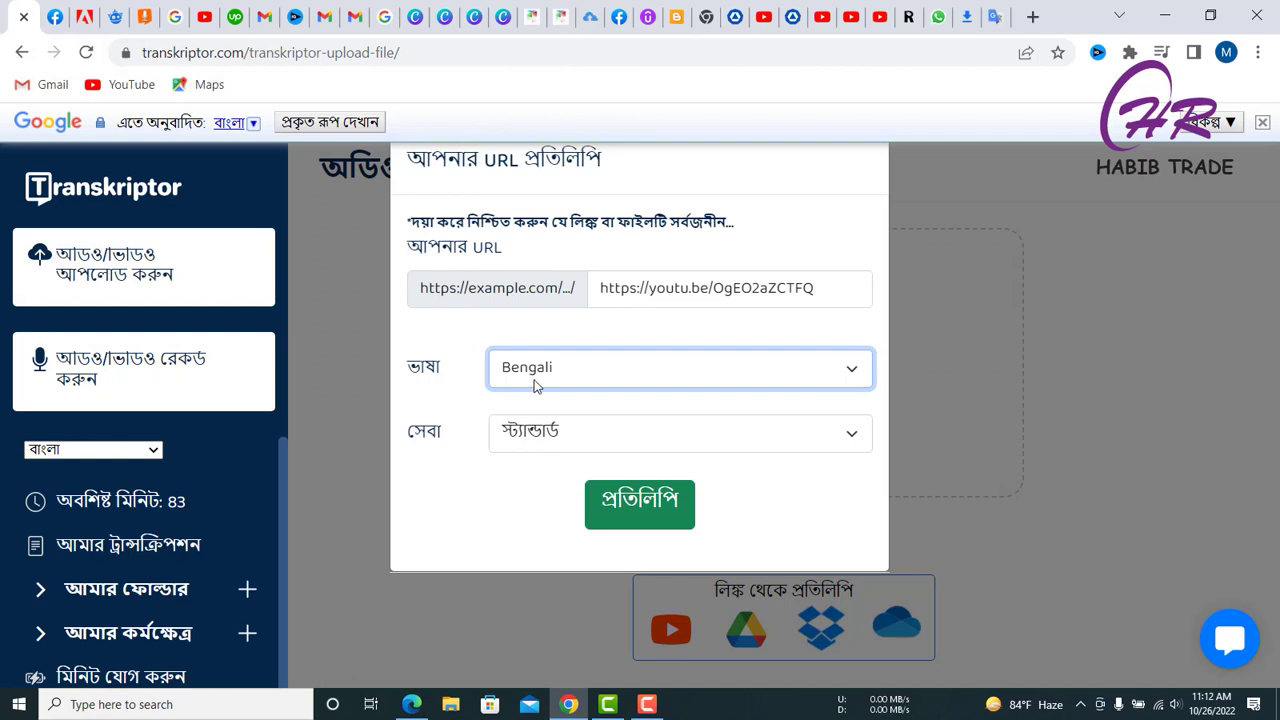
pyautogui.click(577, 375)
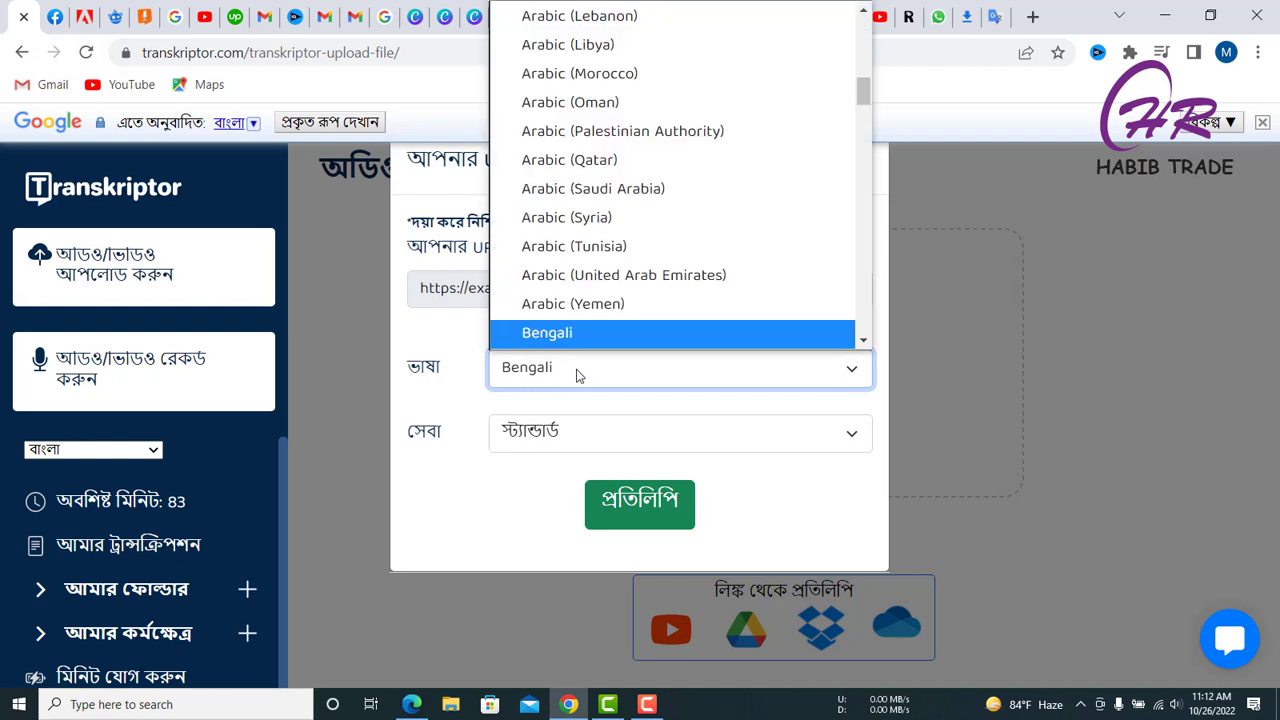
pyautogui.scroll(-2, 652, 300)
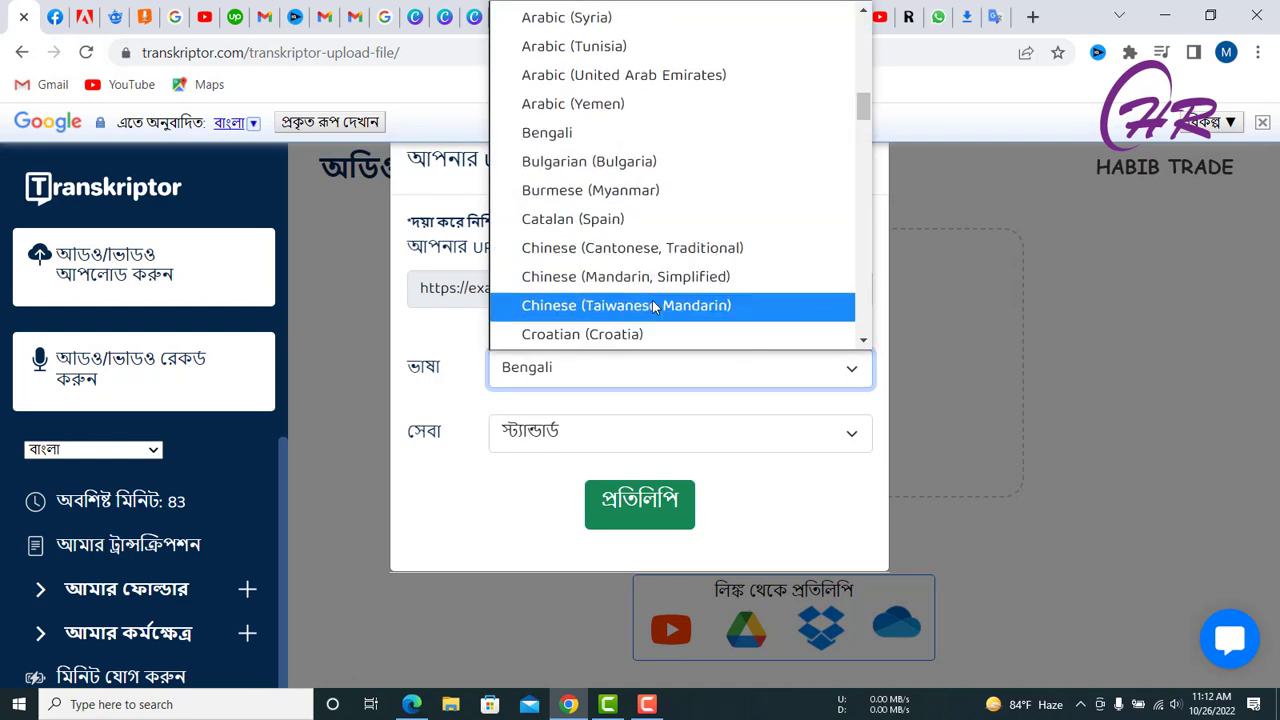
pyautogui.click(590, 374)
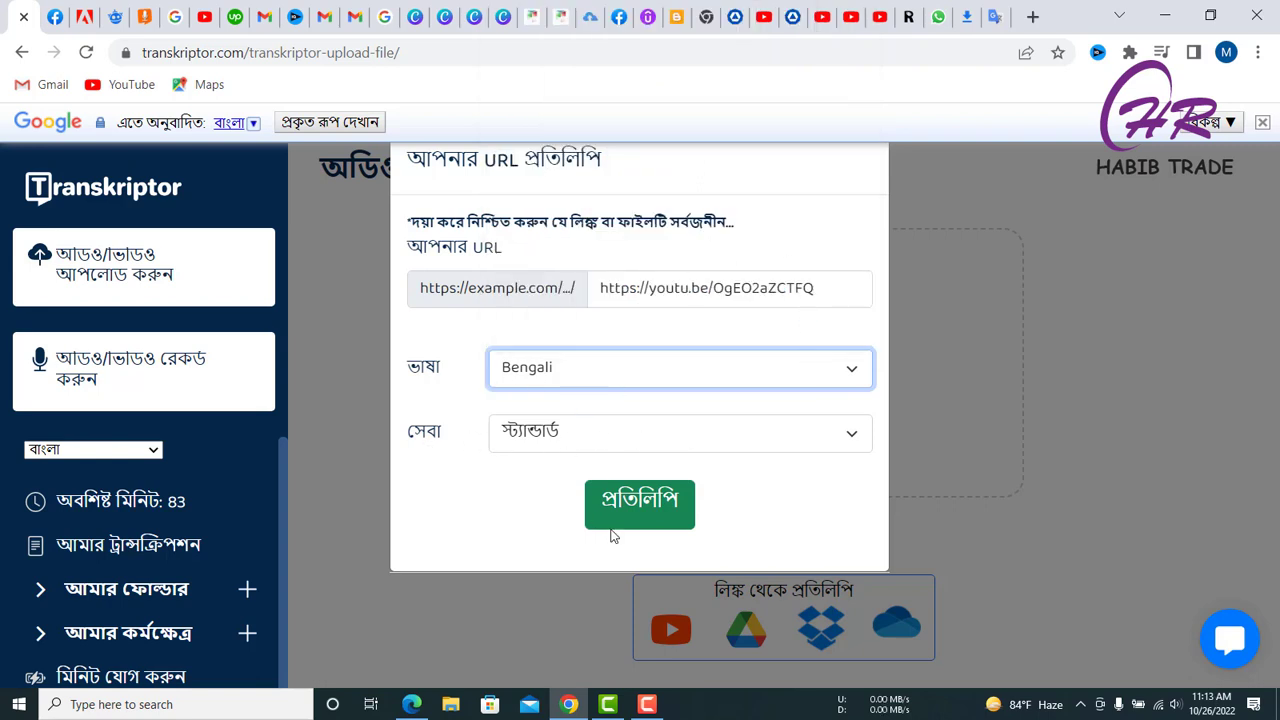
# Start transcribing the linked video and open the new transcription from the transcription list
pyautogui.click(645, 505)
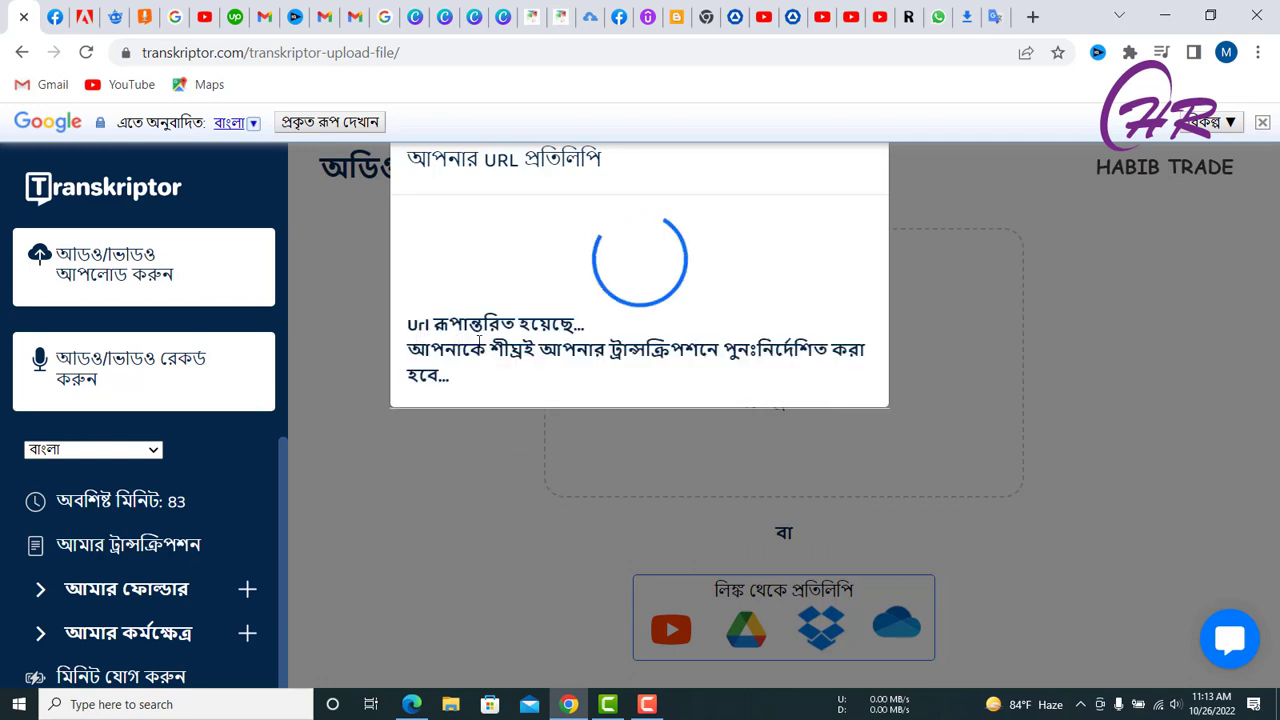
pyautogui.moveTo(571, 343)
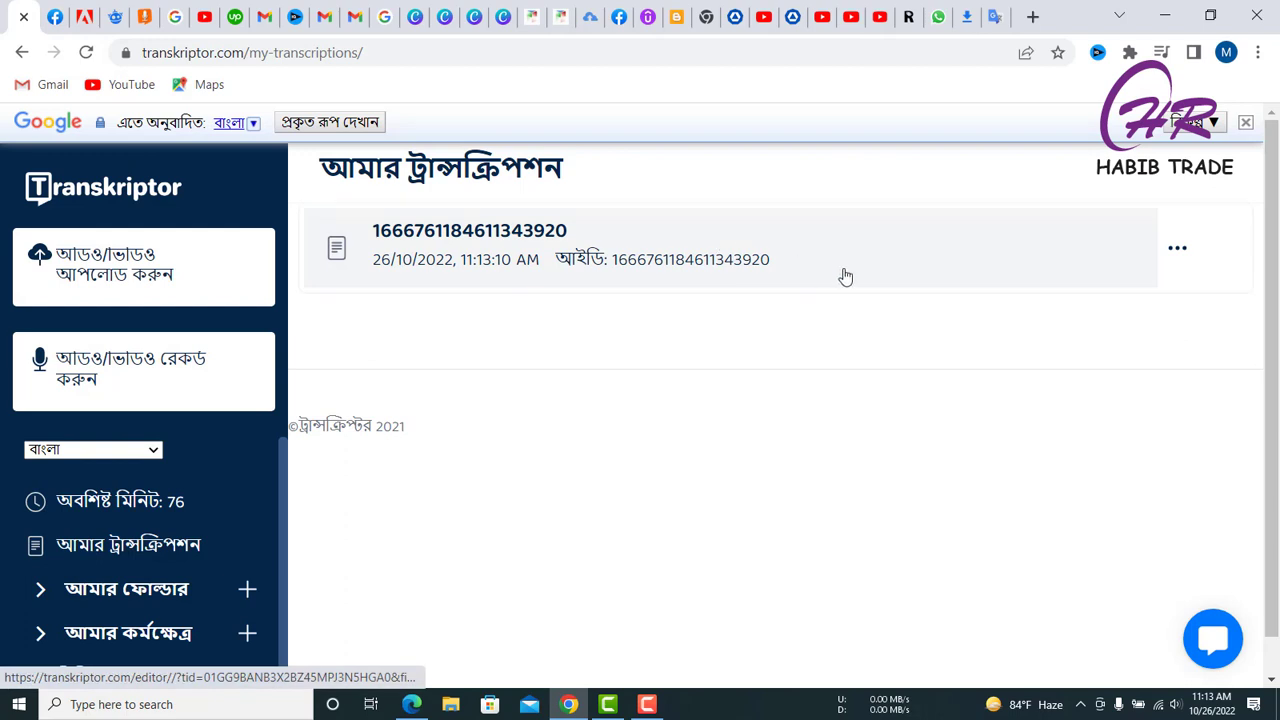
pyautogui.click(615, 262)
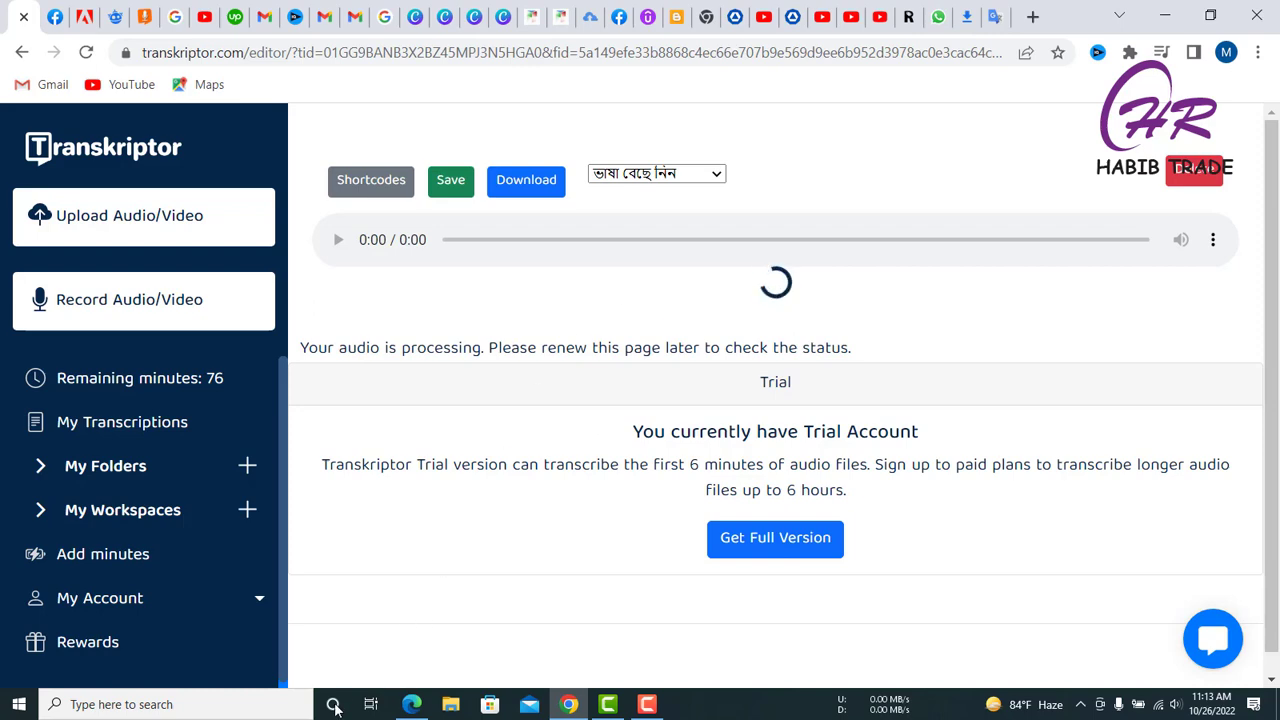
# Download the transcription in SRT format with timestamps included, dismissing the site's notice
pyautogui.click(520, 186)
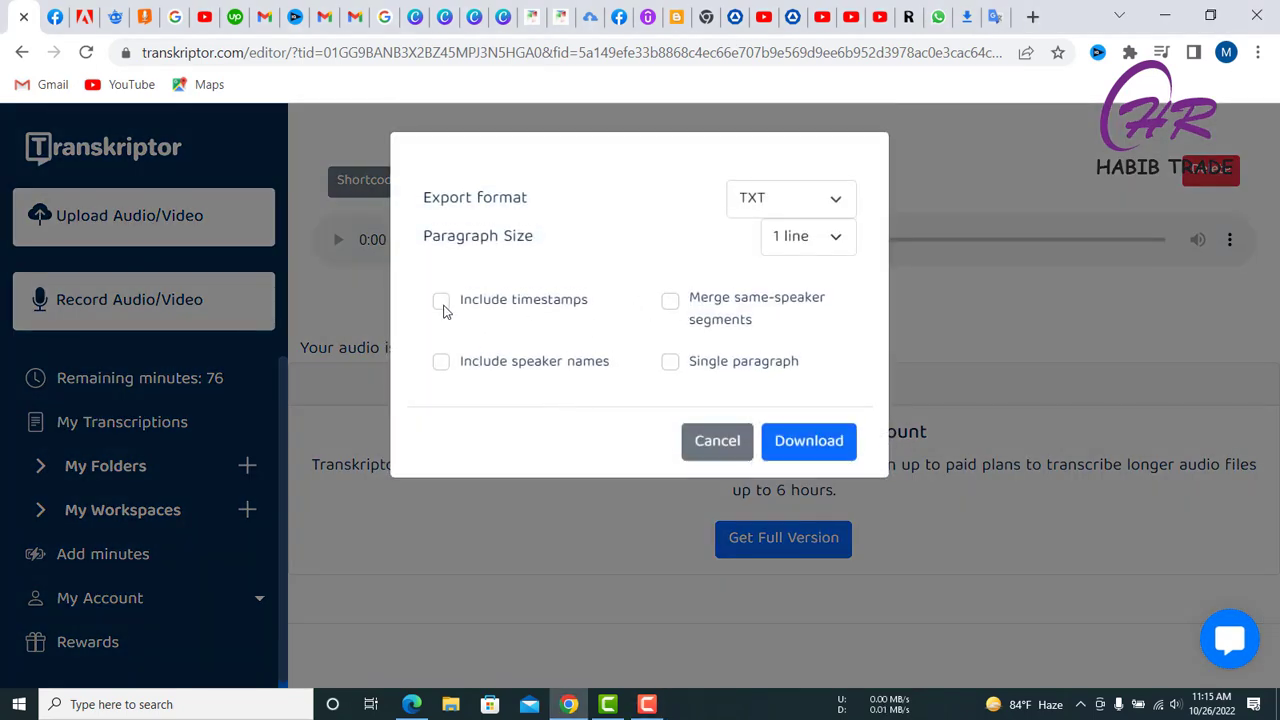
pyautogui.click(441, 303)
pyautogui.click(826, 205)
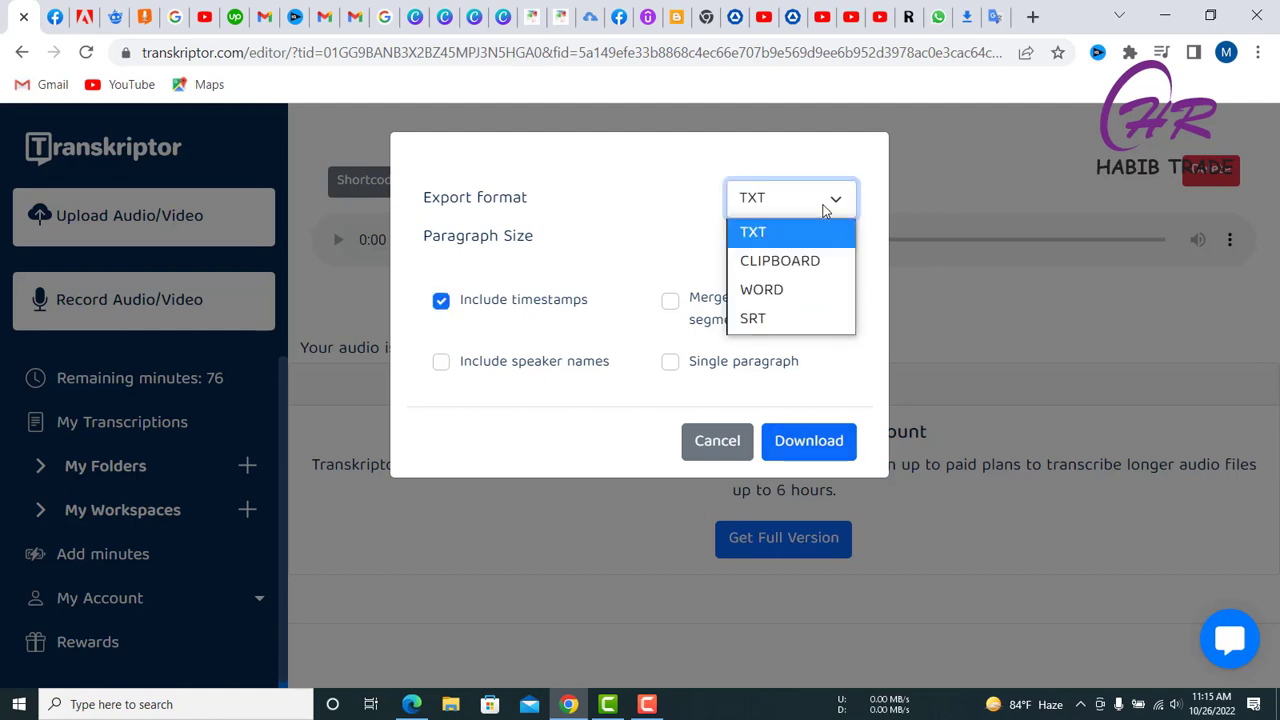
pyautogui.click(826, 207)
pyautogui.click(823, 205)
pyautogui.click(767, 321)
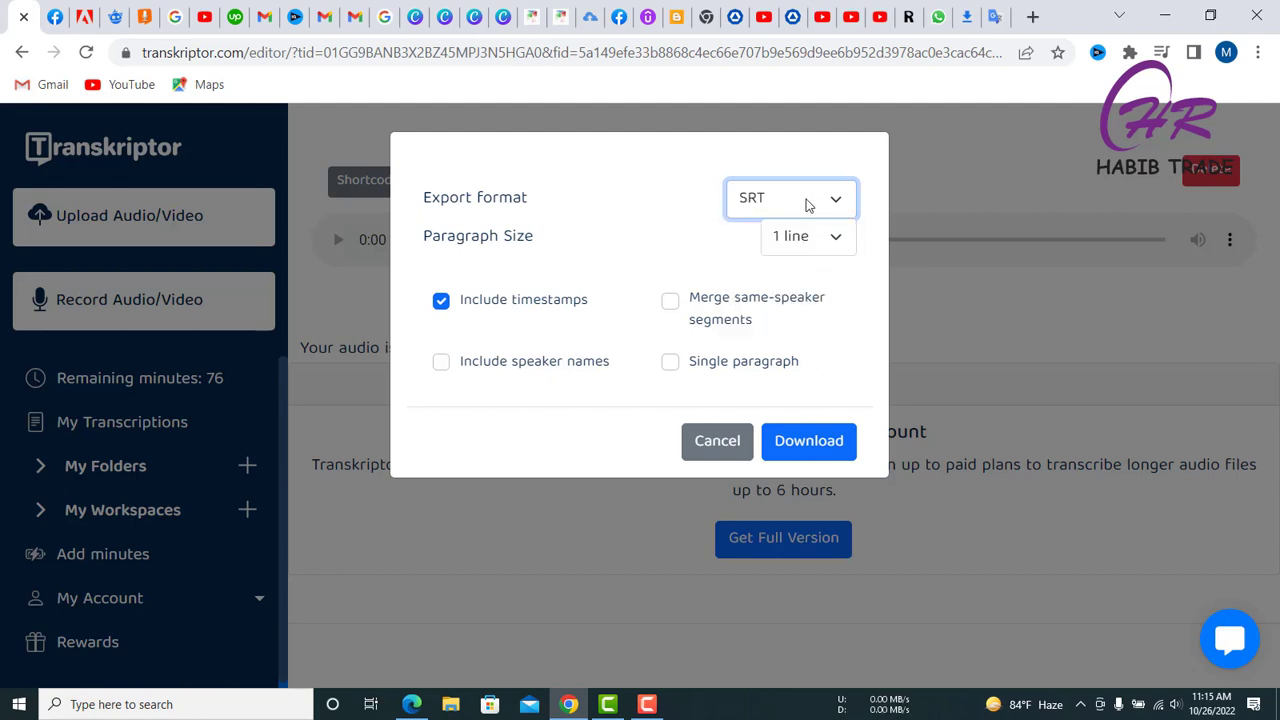
pyautogui.click(808, 438)
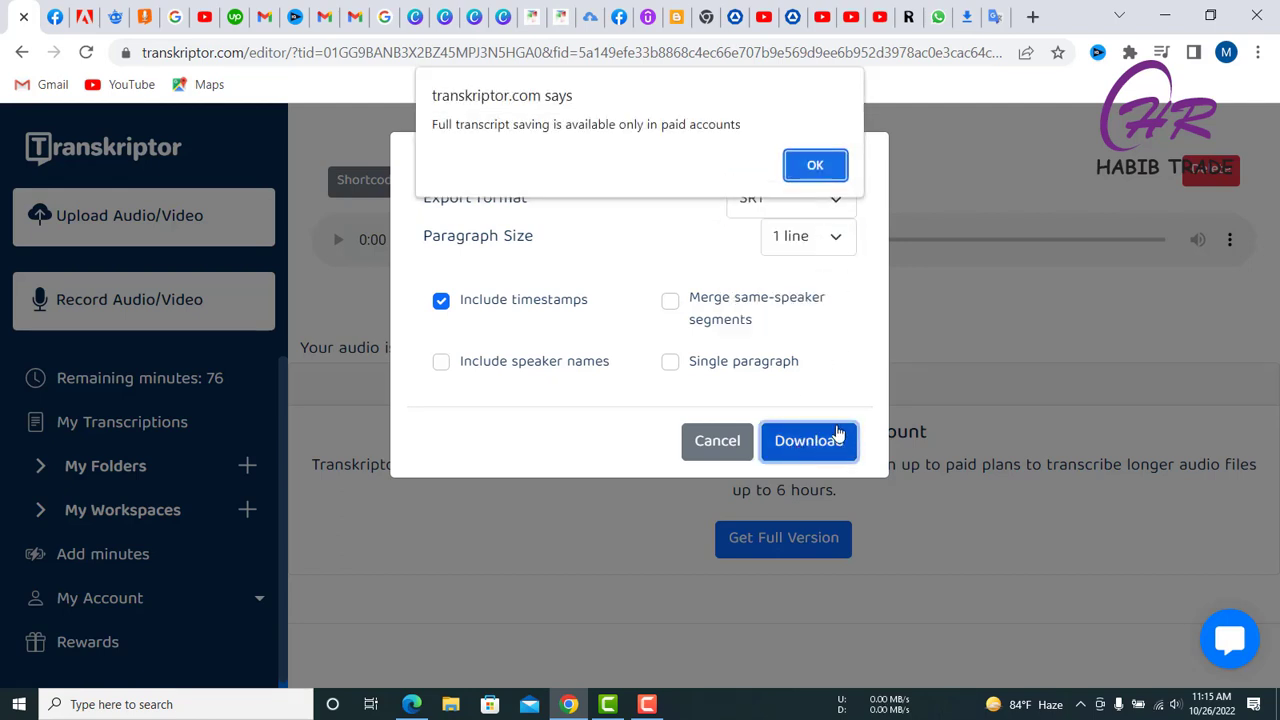
pyautogui.click(814, 166)
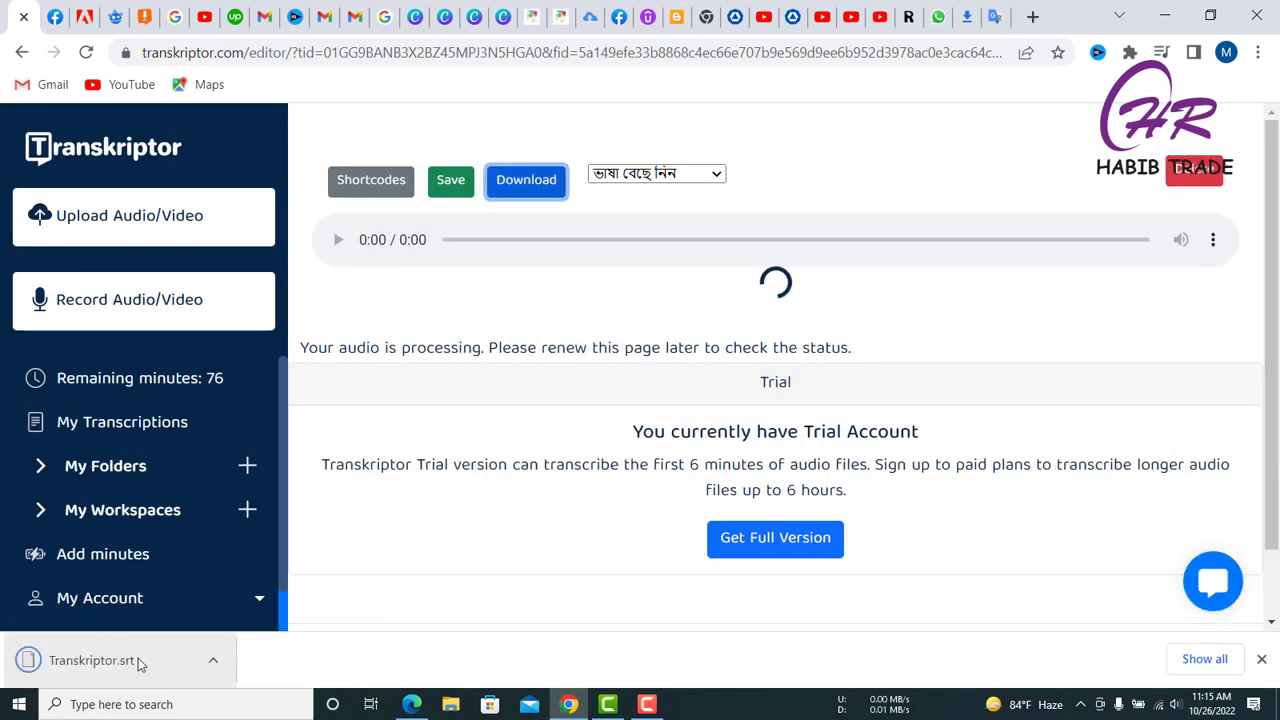
# Open the browser's full download list and examine the entry for Transkriptor.srt
pyautogui.click(1205, 659)
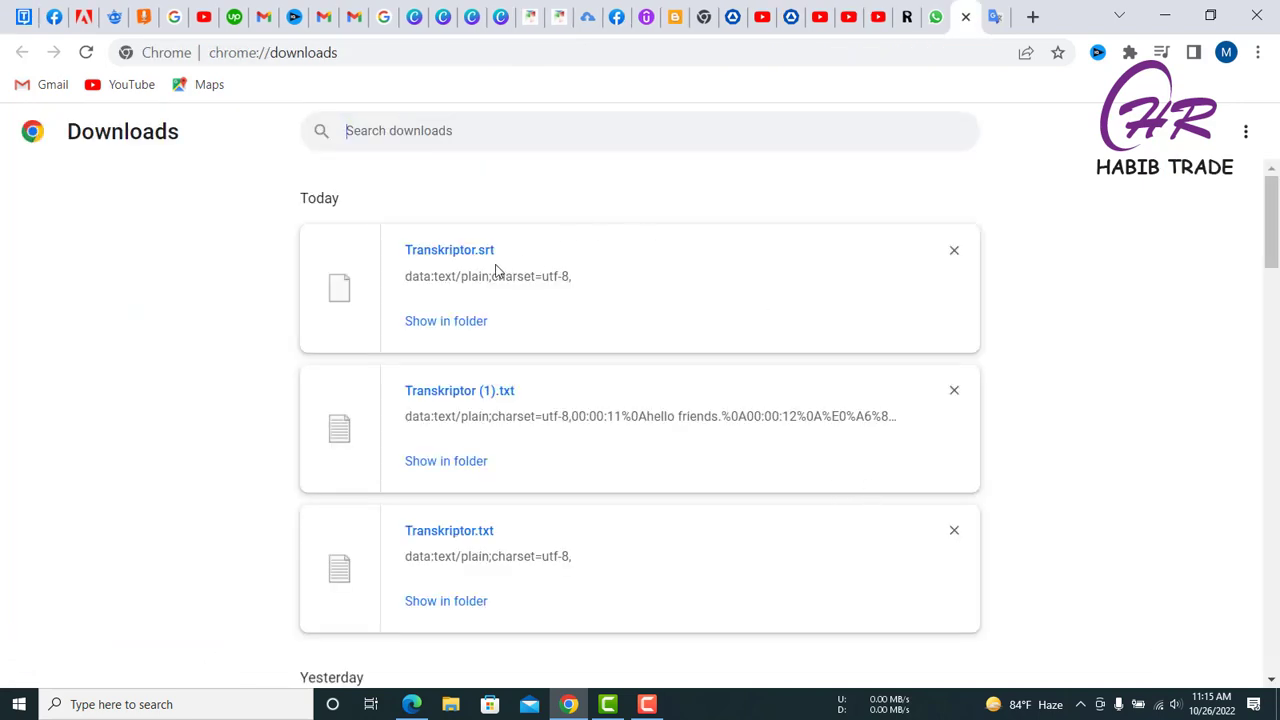
pyautogui.click(602, 291)
pyautogui.click(845, 306)
pyautogui.click(458, 275)
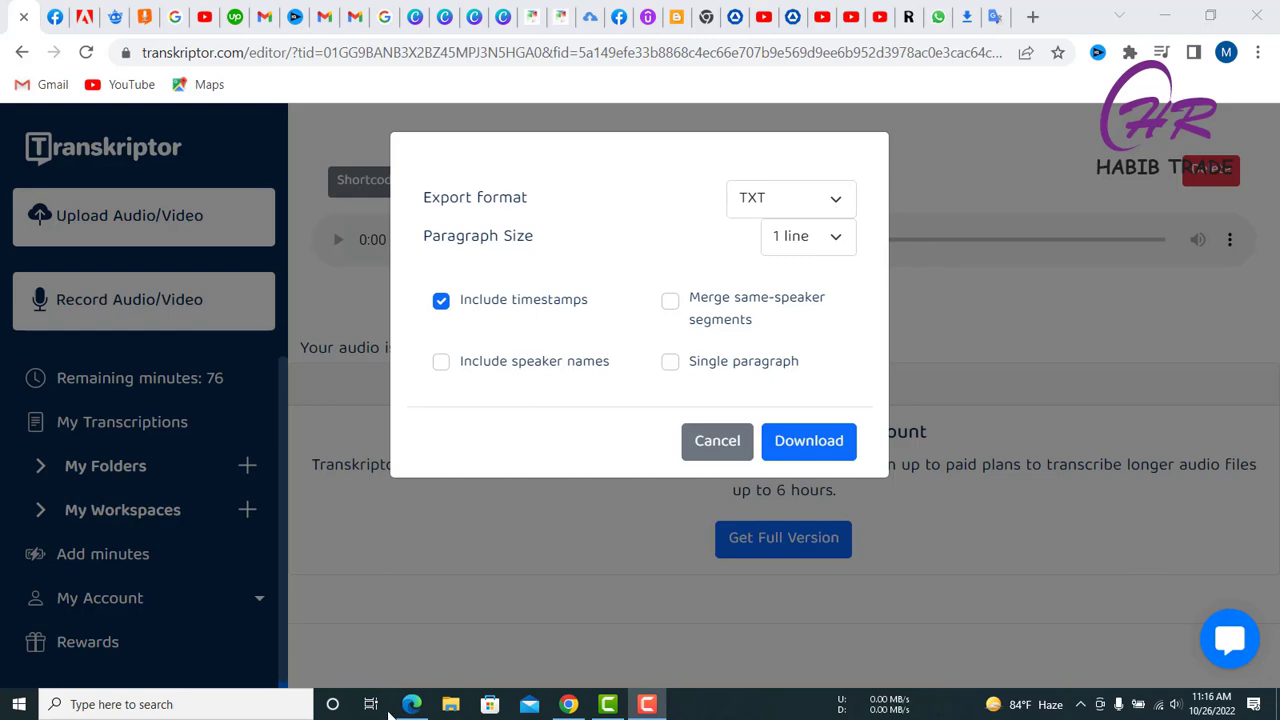
# Download the transcription in TXT format with timestamps included, using a paragraph size of 1 line
pyautogui.click(808, 443)
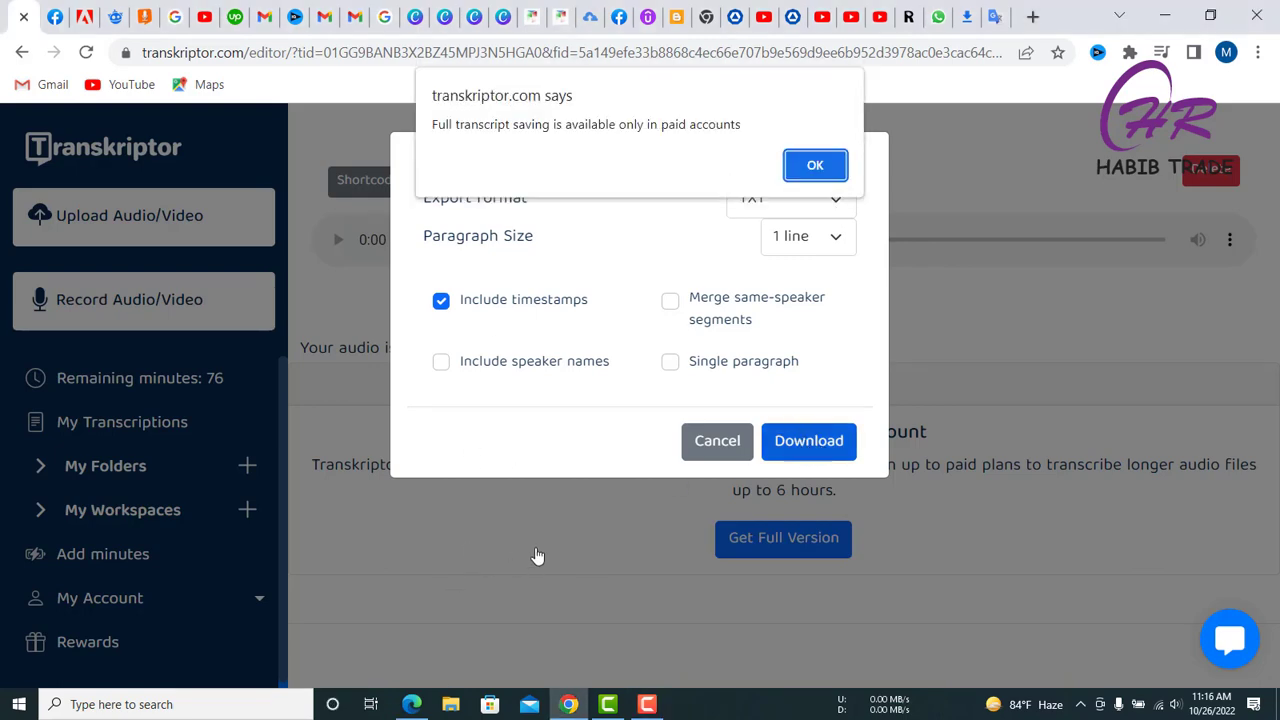
pyautogui.click(815, 165)
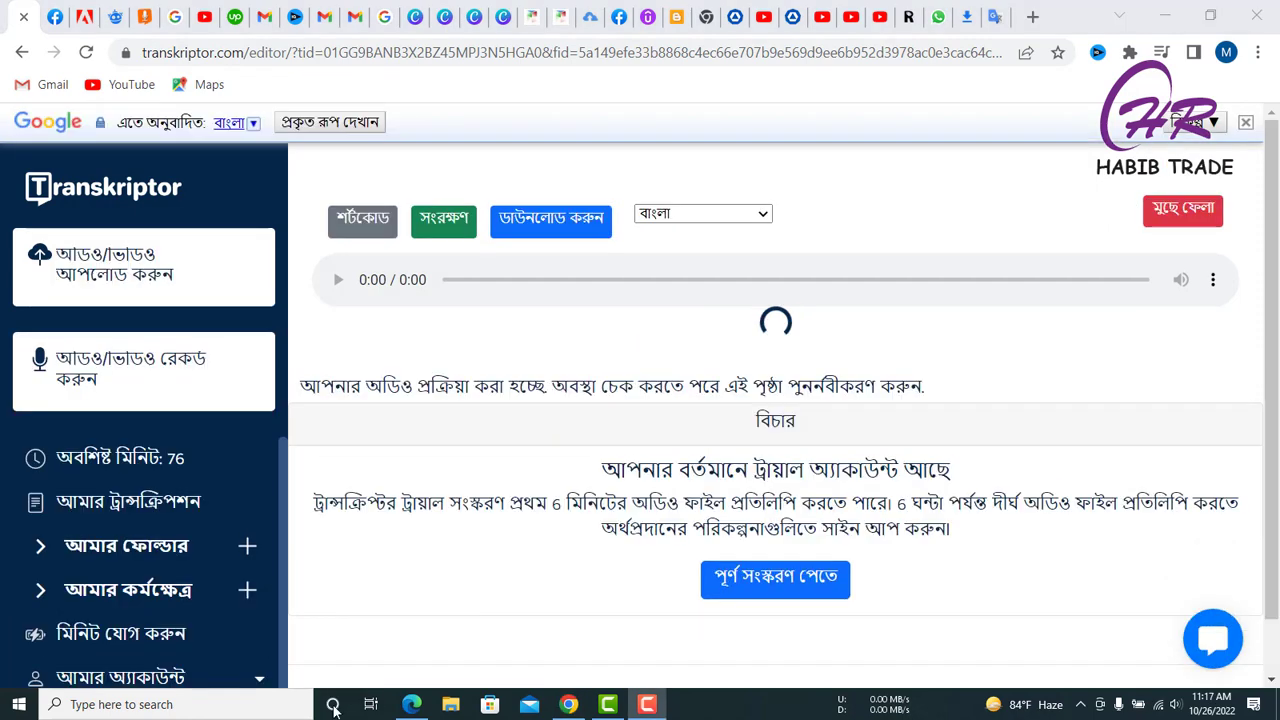
pyautogui.click(738, 214)
pyautogui.click(726, 239)
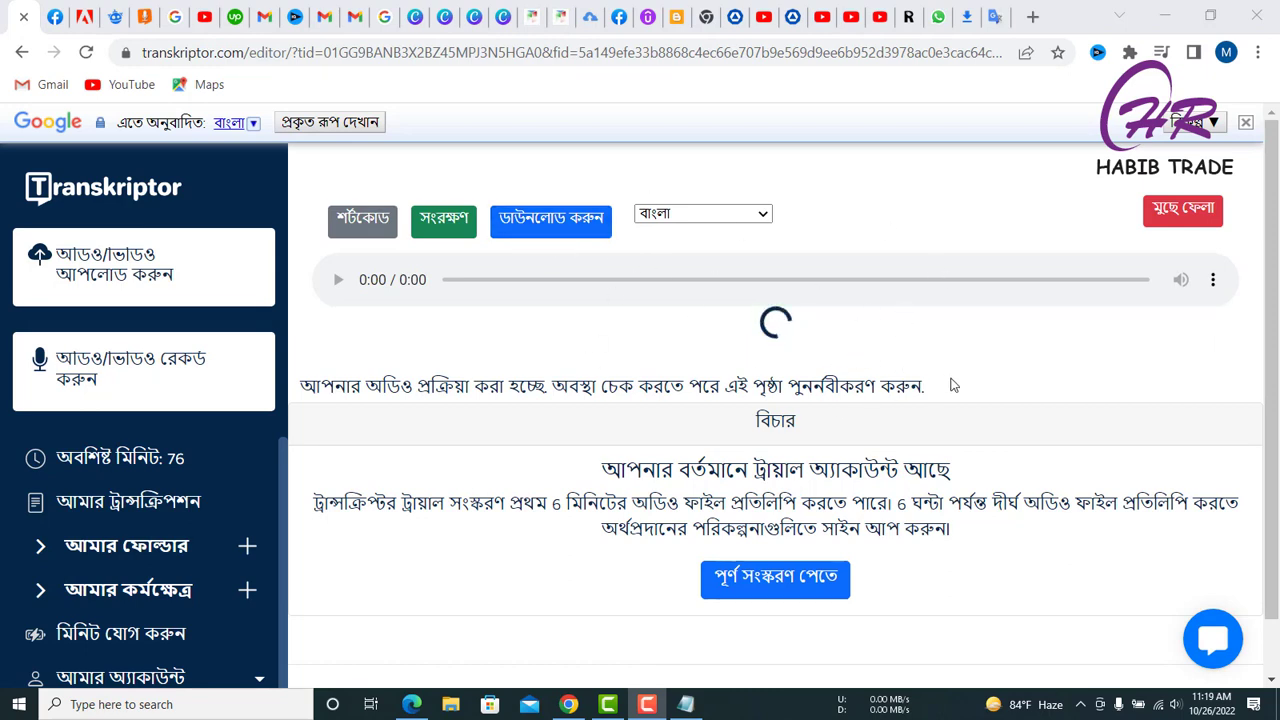
pyautogui.scroll(-1, 900, 420)
pyautogui.scroll(1, 868, 450)
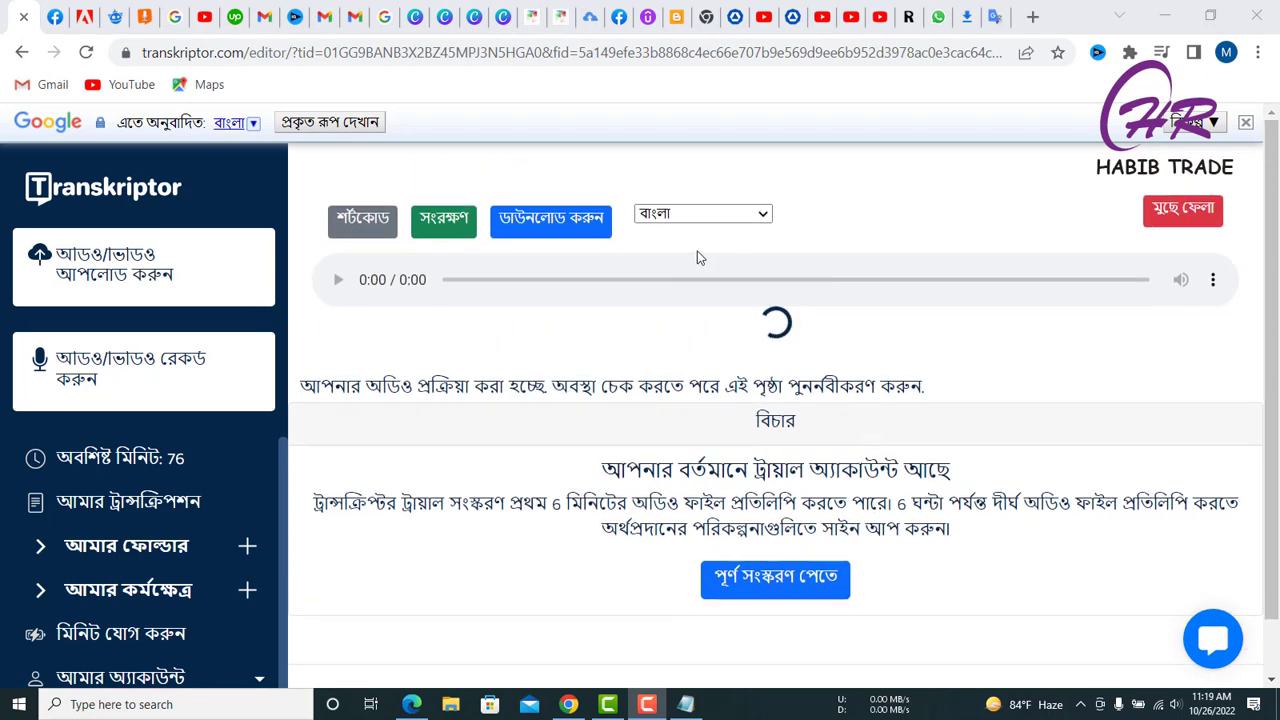
# Export the transcription again as TXT, keeping timestamps included and dismissing the site's notice
pyautogui.click(553, 222)
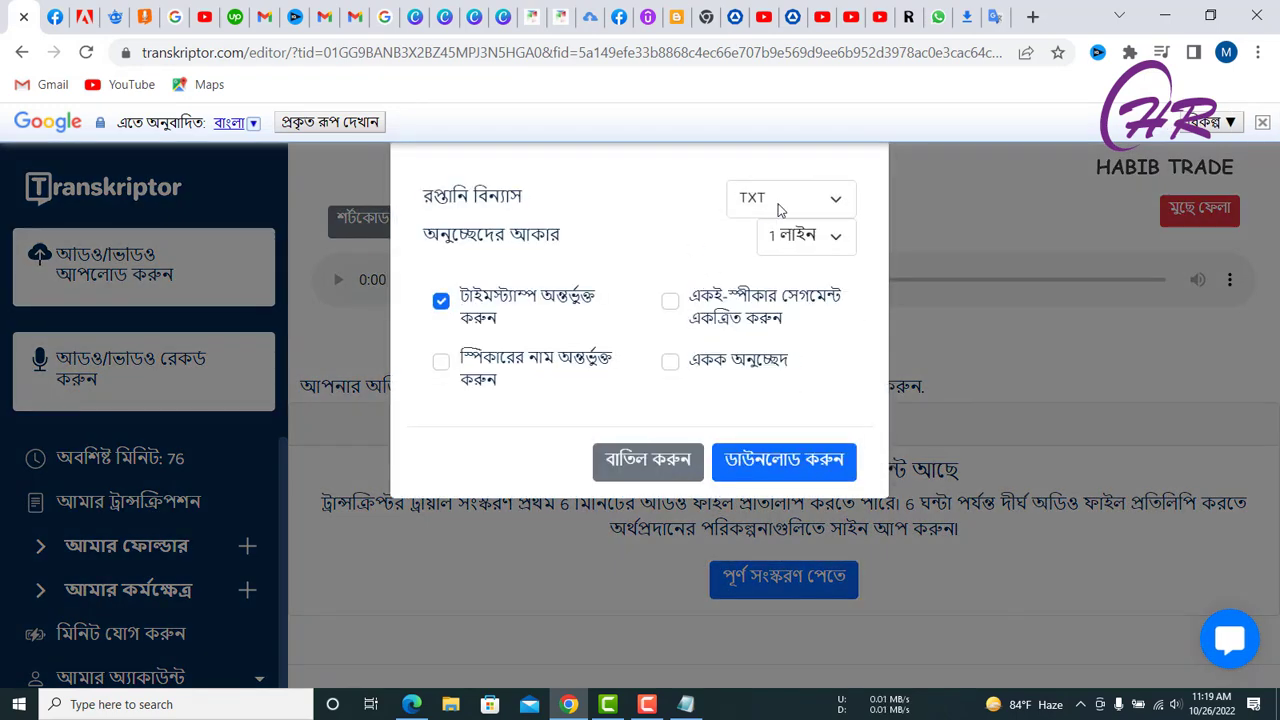
pyautogui.click(780, 200)
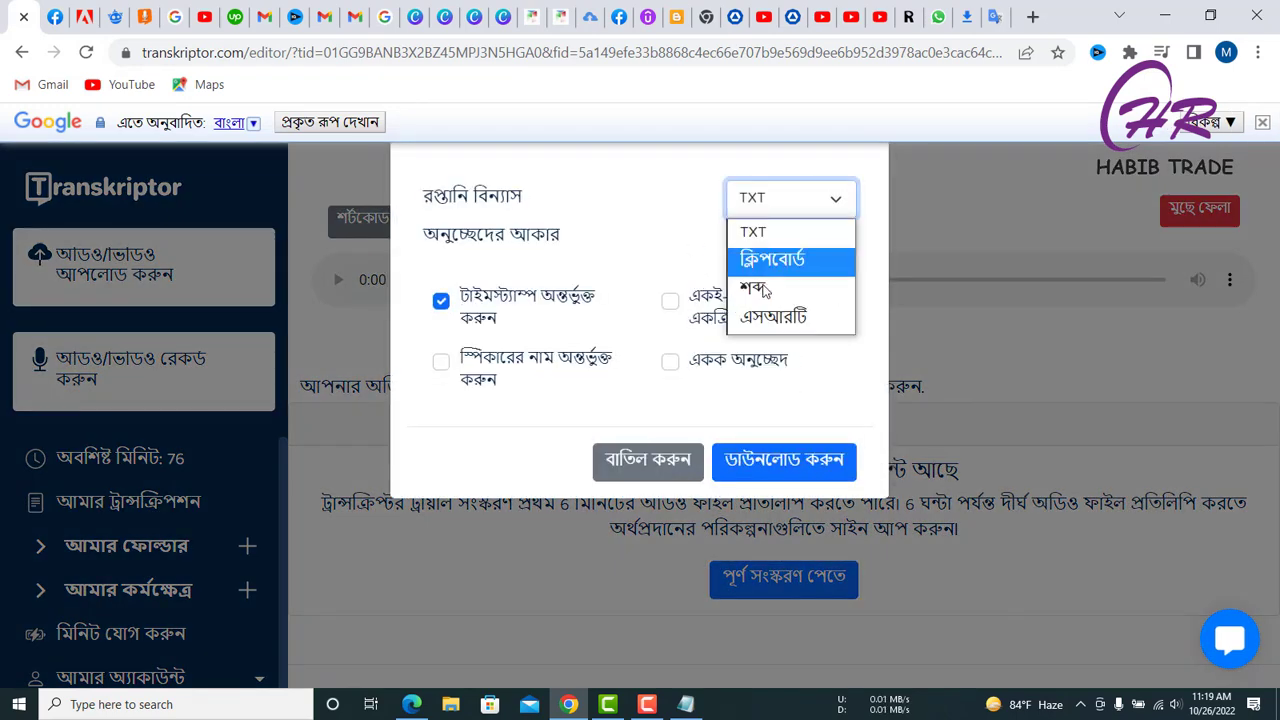
pyautogui.click(780, 232)
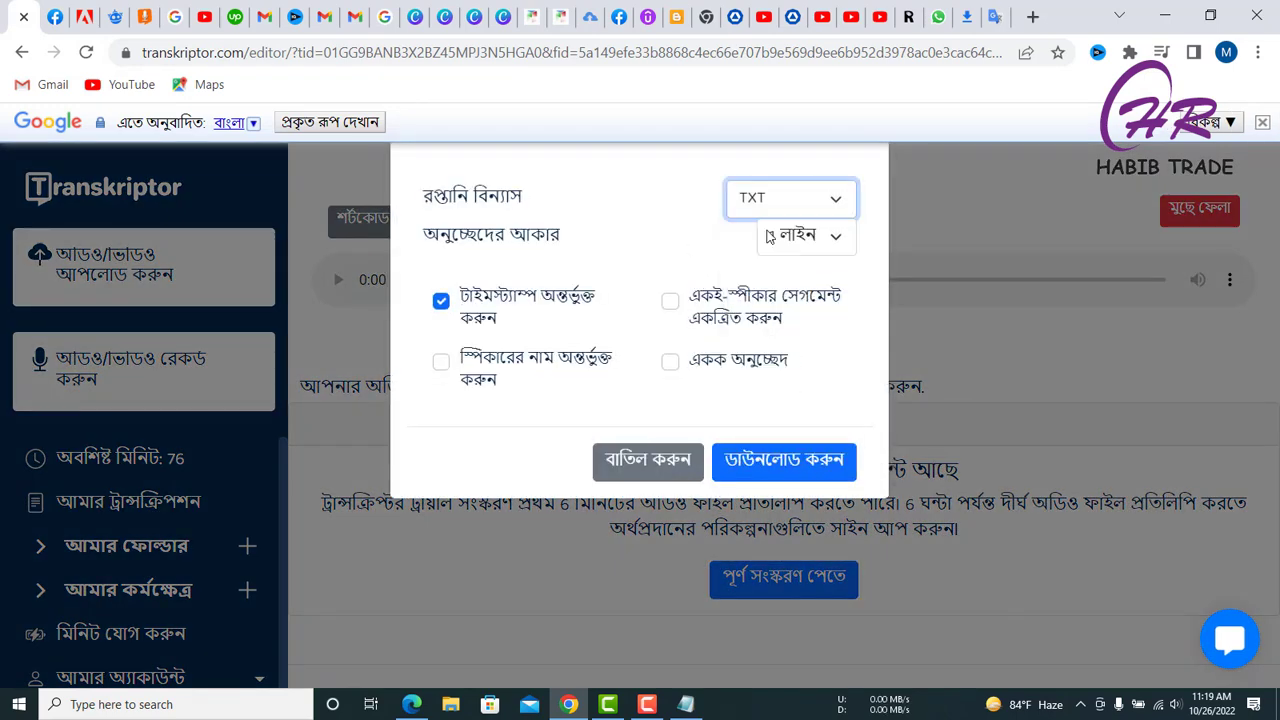
pyautogui.click(441, 306)
pyautogui.click(441, 303)
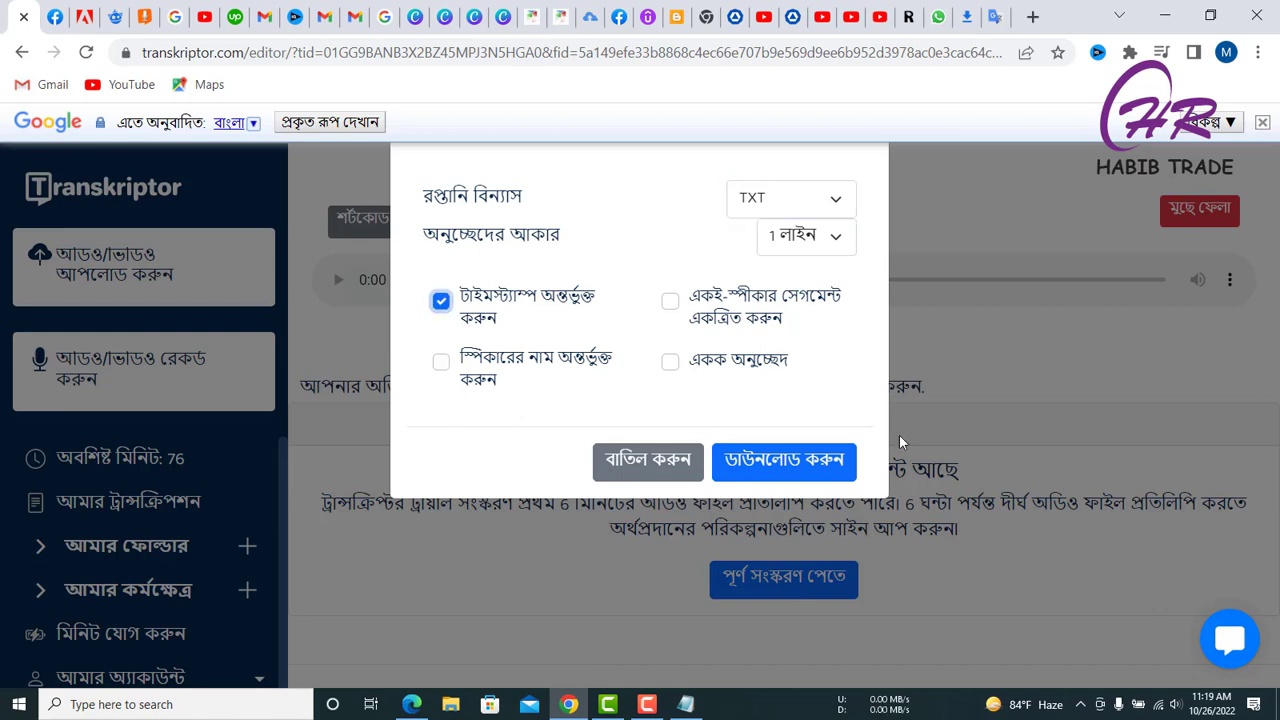
pyautogui.click(785, 465)
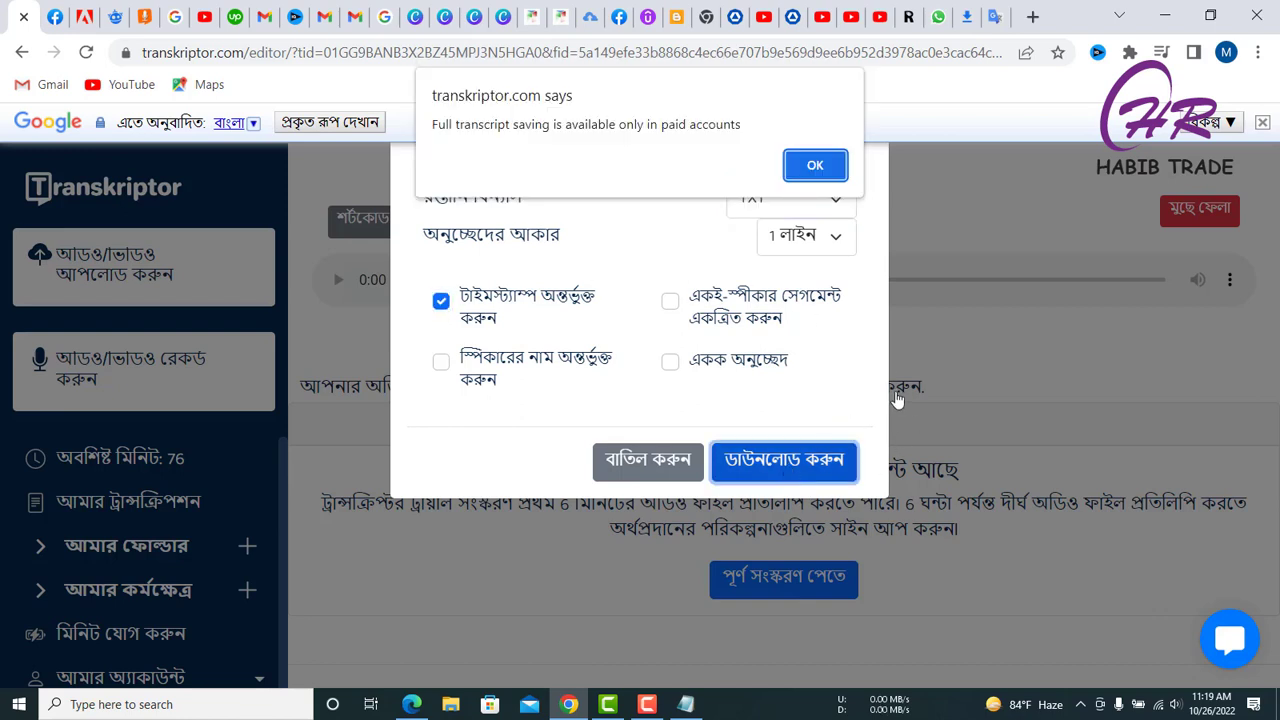
pyautogui.click(826, 165)
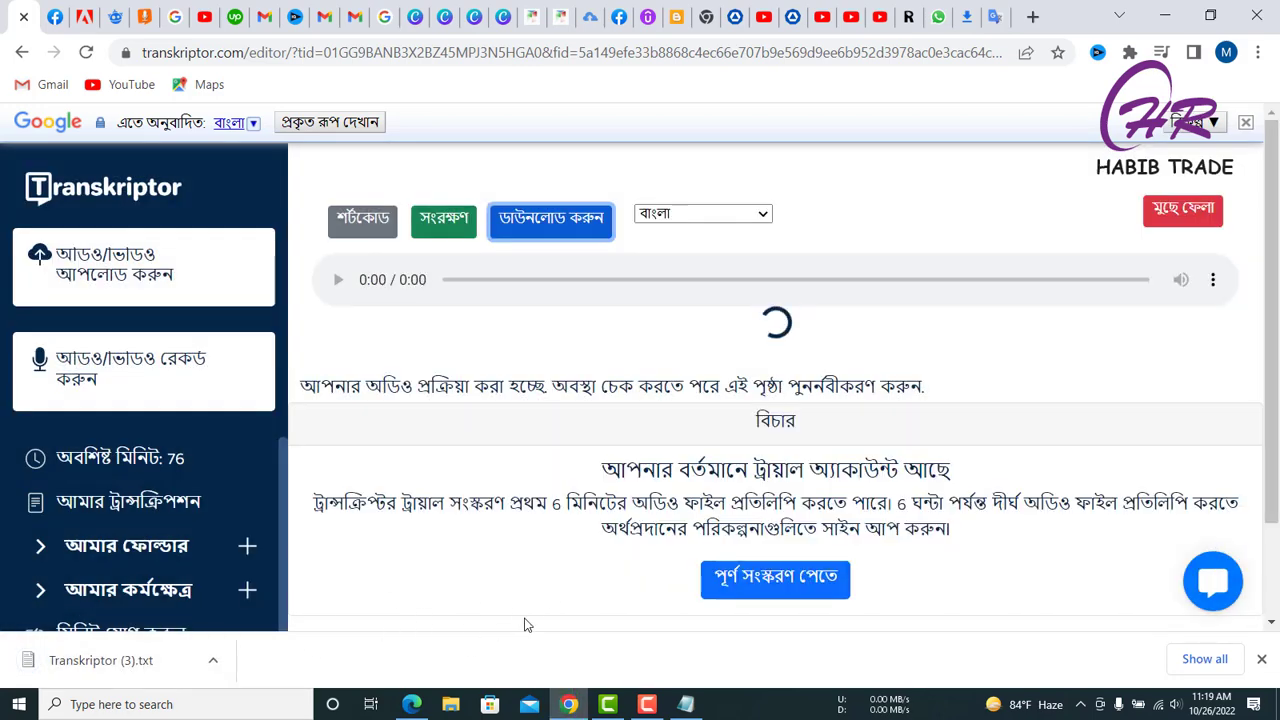
# Refresh the desktop and check the Downloads folder in File Explorer for the exported transcripts, minimizing the windows
pyautogui.click(1165, 15)
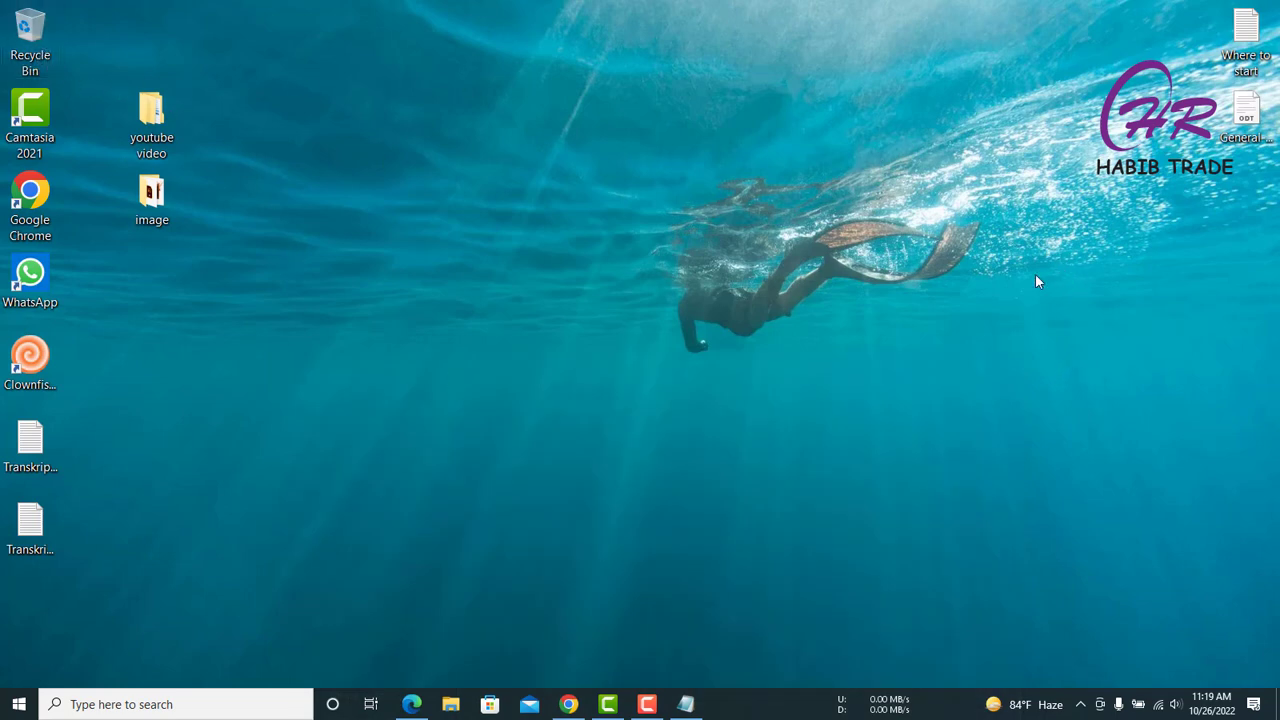
pyautogui.rightClick(669, 235)
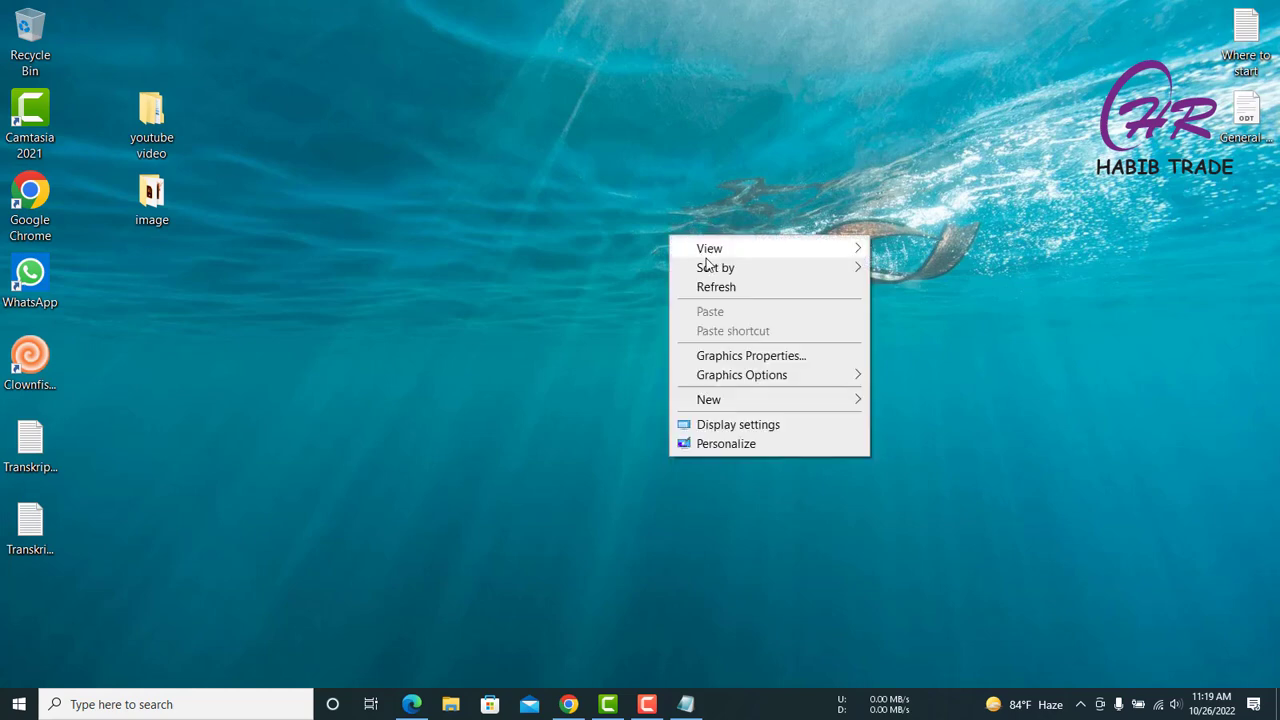
pyautogui.click(723, 287)
pyautogui.doubleClick(30, 38)
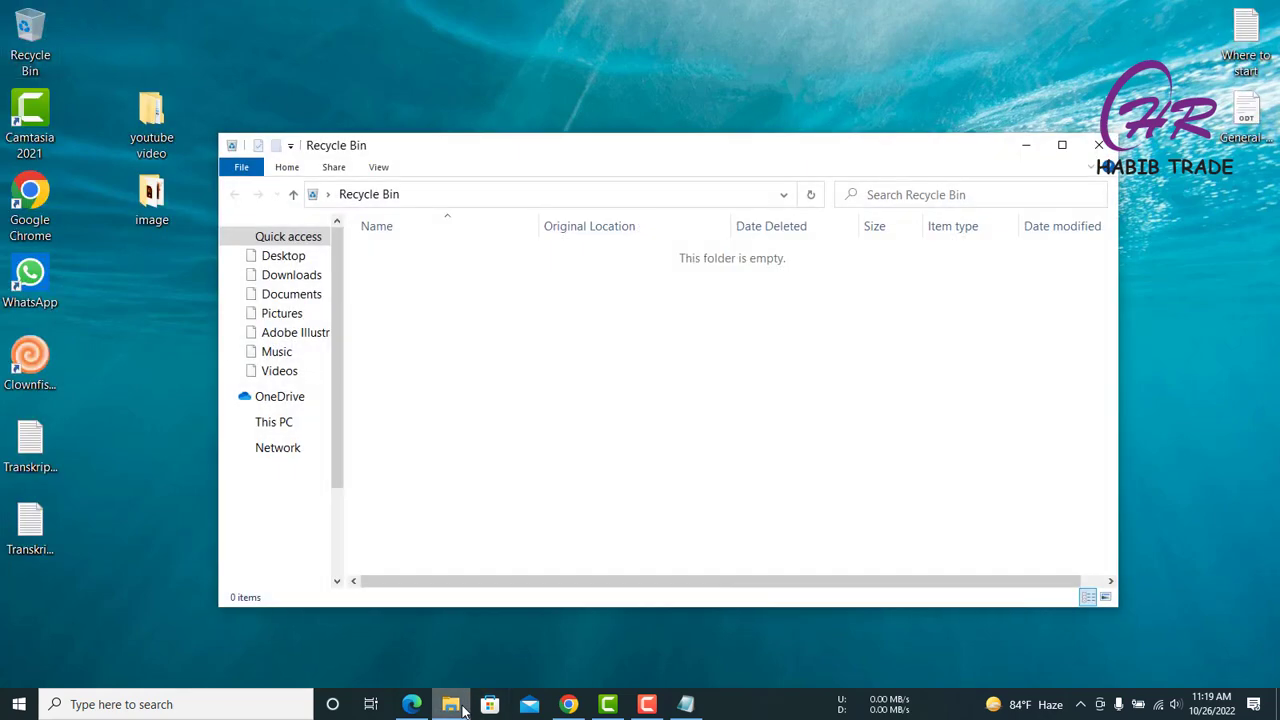
pyautogui.click(277, 256)
pyautogui.click(288, 275)
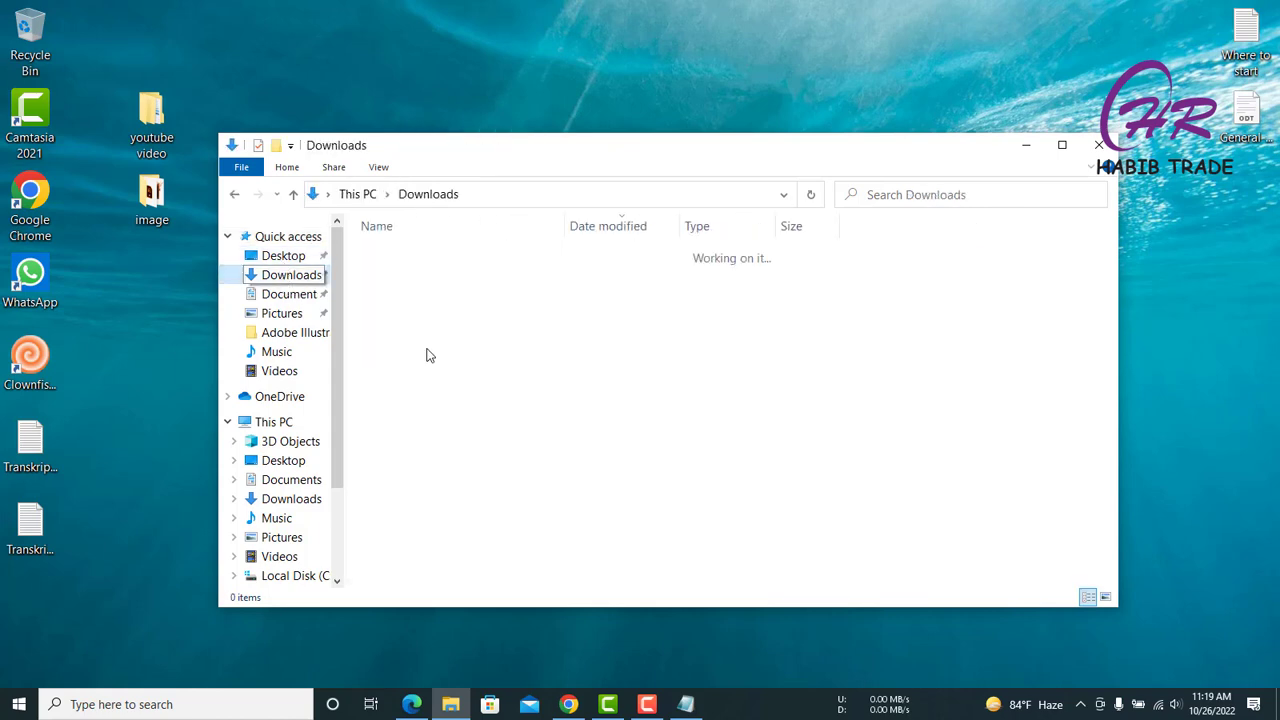
pyautogui.click(1025, 145)
# Open the upper Transkriptor transcript on the desktop in a maximized Notepad window and enlarge the text to 110%
pyautogui.doubleClick(29, 460)
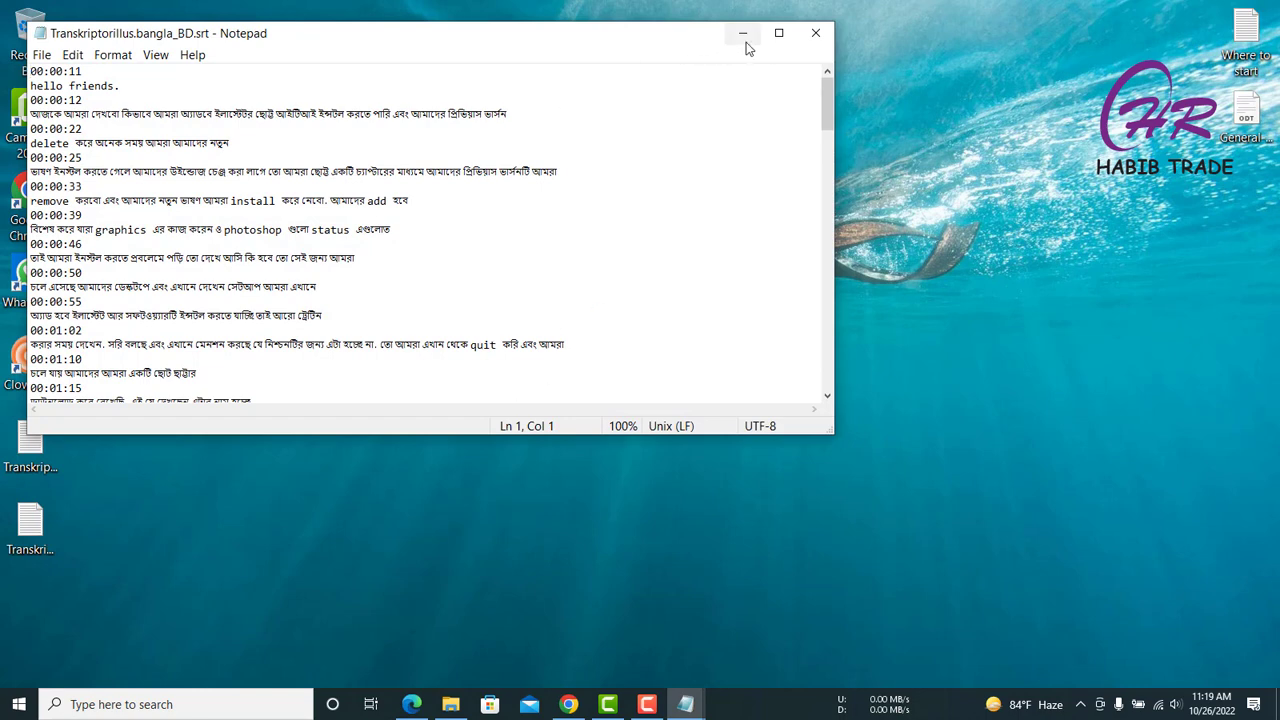
pyautogui.click(779, 33)
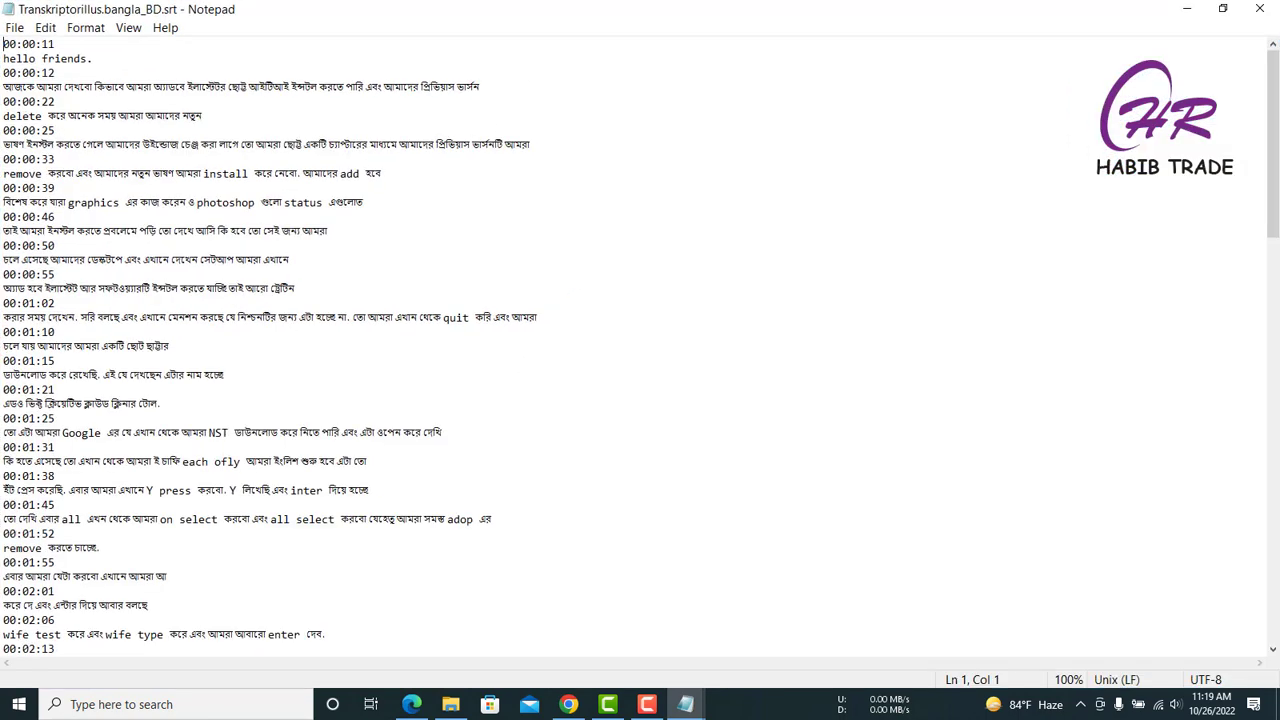
pyautogui.moveTo(3, 44); pyautogui.dragTo(387, 414)
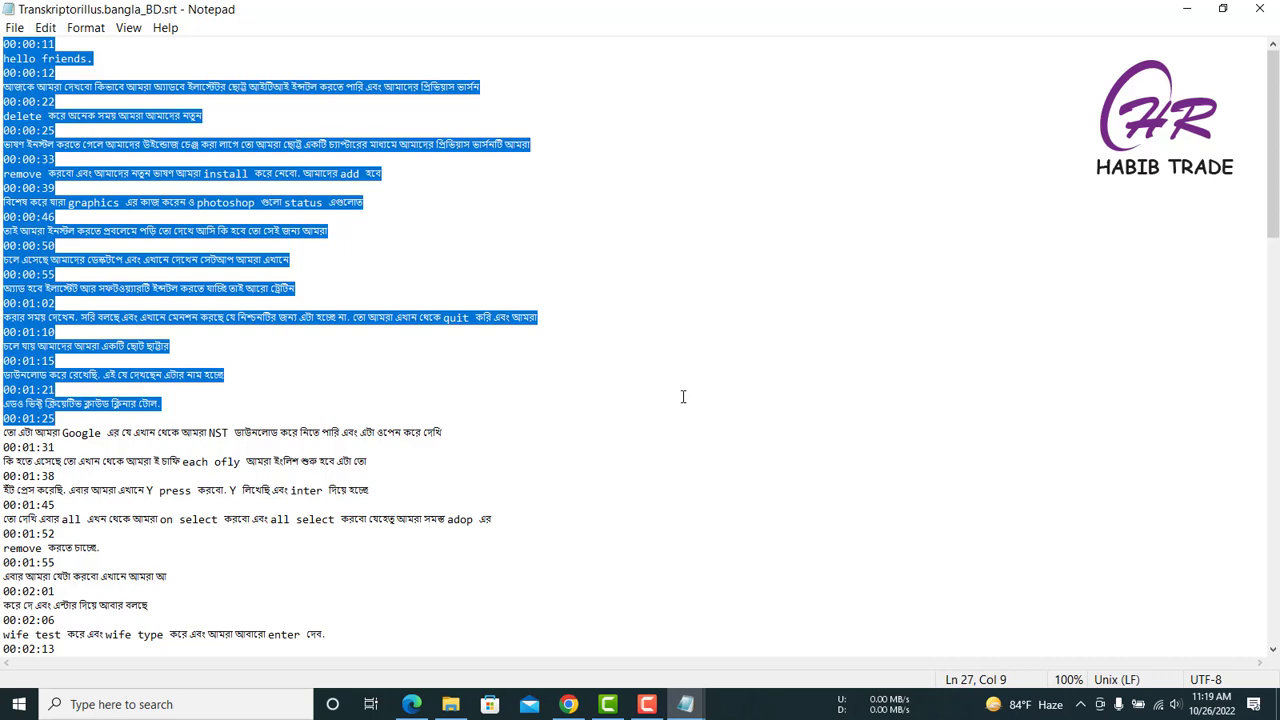
pyautogui.scroll(1, 673, 389)
pyautogui.click(793, 481)
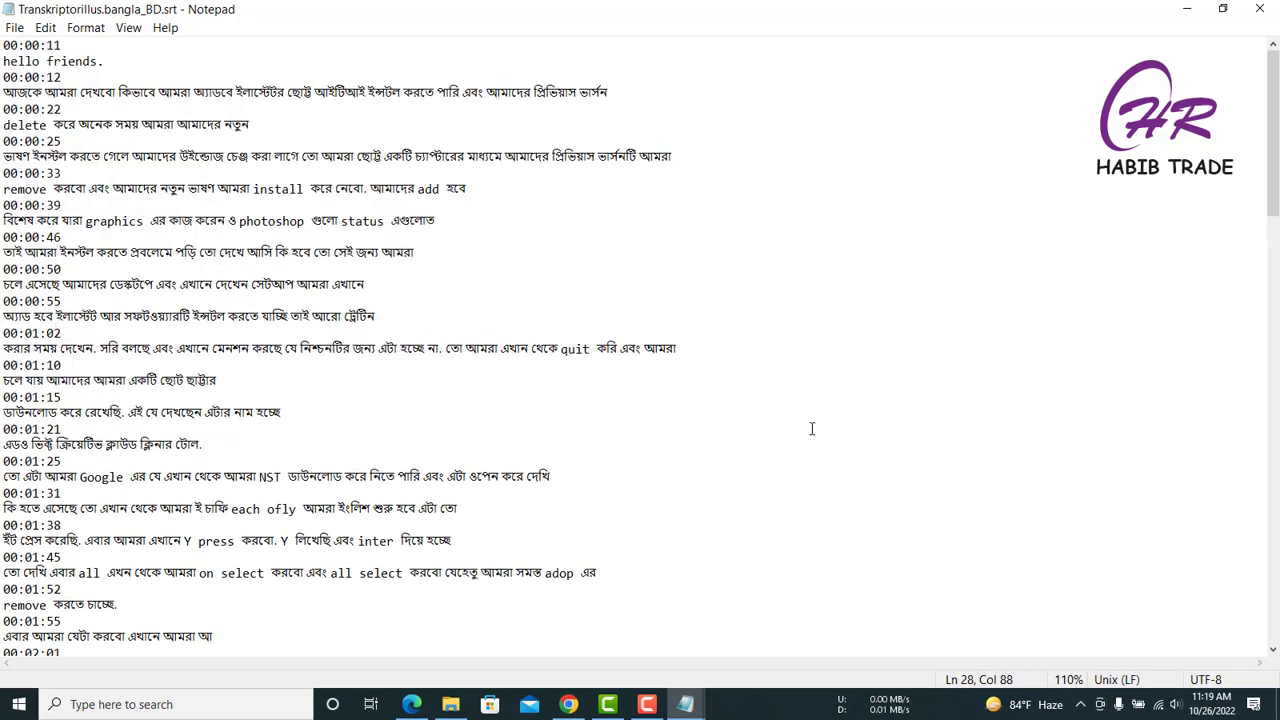
# Examine the timestamped Bengali lines of the transcript, highlight the first timestamp 00:00:11, and minimize Notepad
pyautogui.scroll(-19, 345, 298)
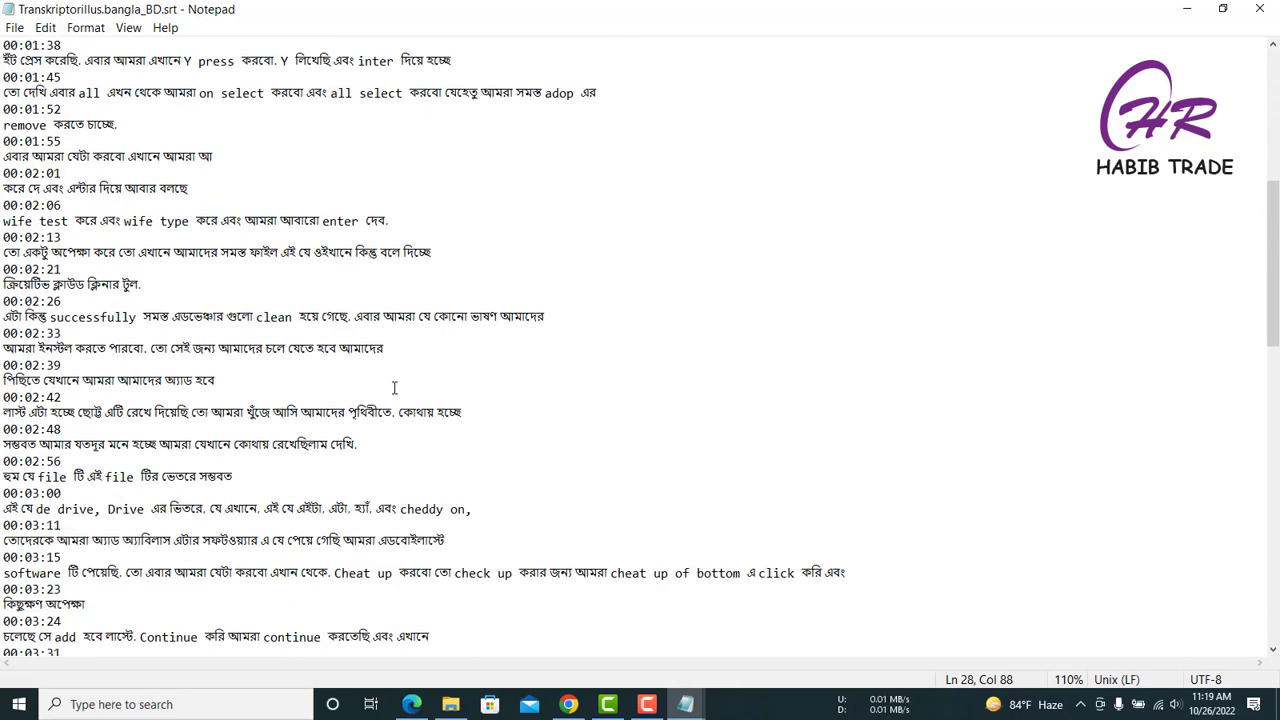
pyautogui.scroll(19, 411, 427)
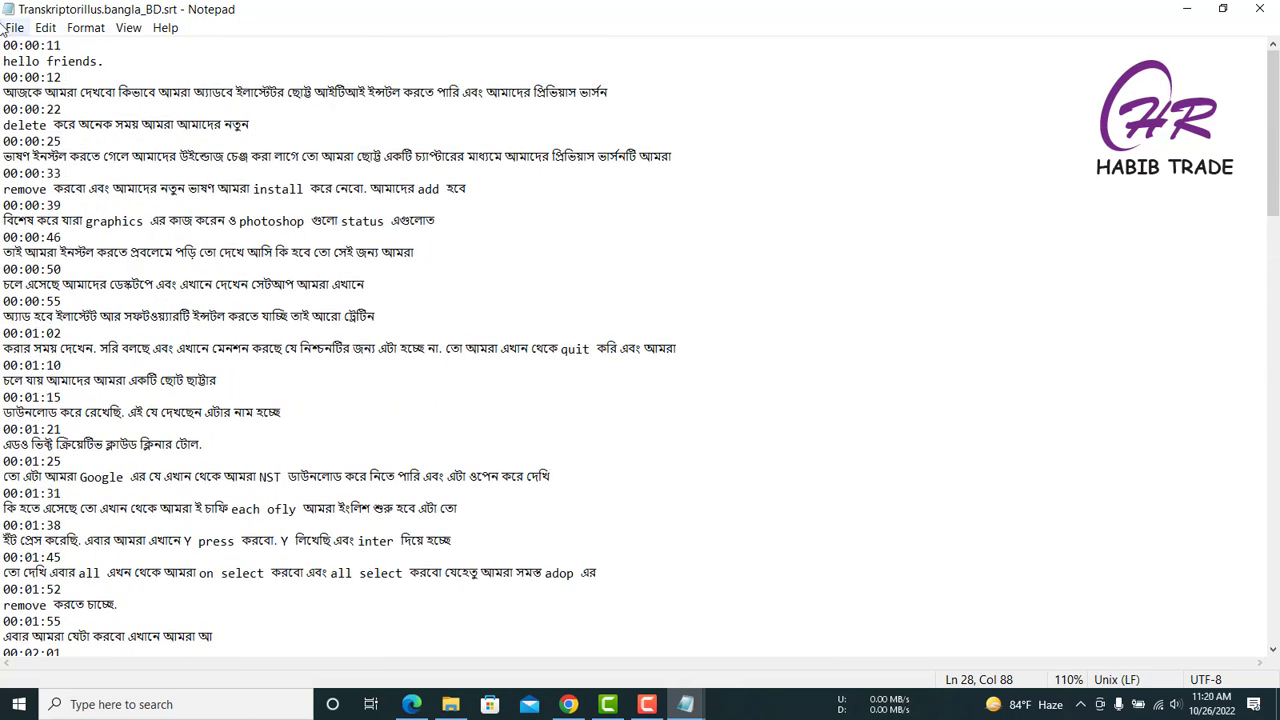
pyautogui.moveTo(3, 45); pyautogui.dragTo(1034, 4)
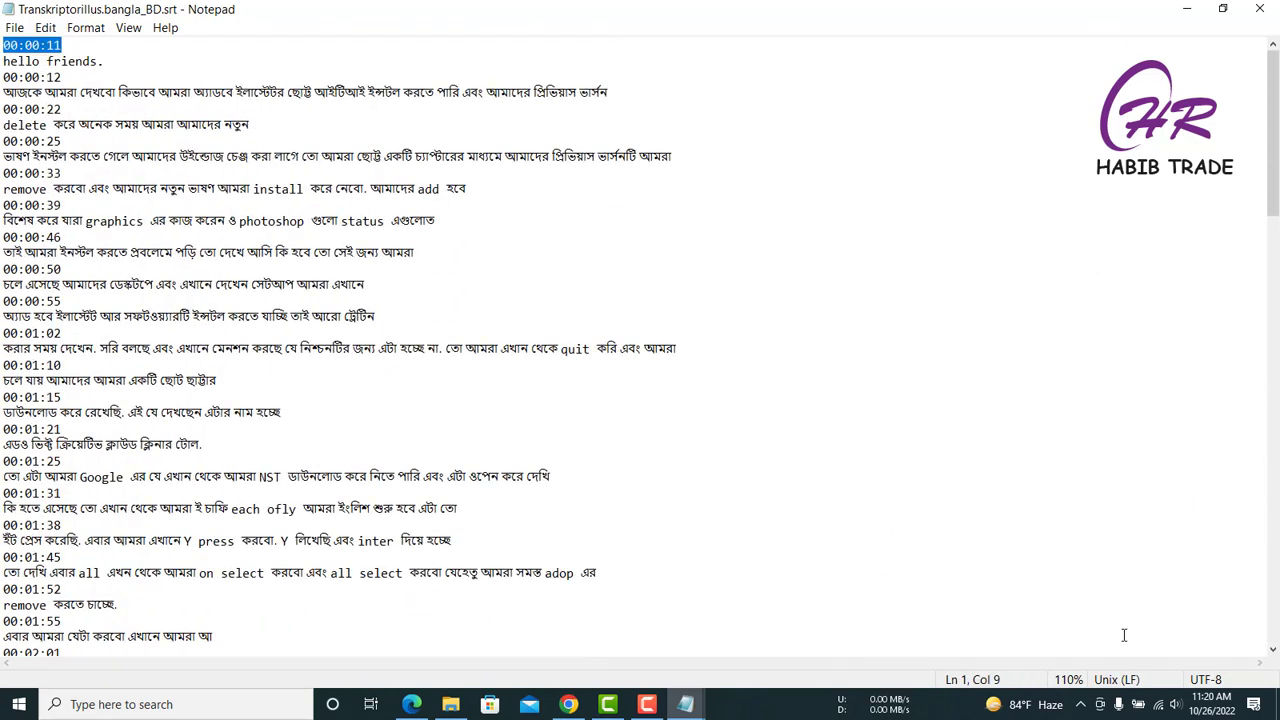
pyautogui.click(1187, 9)
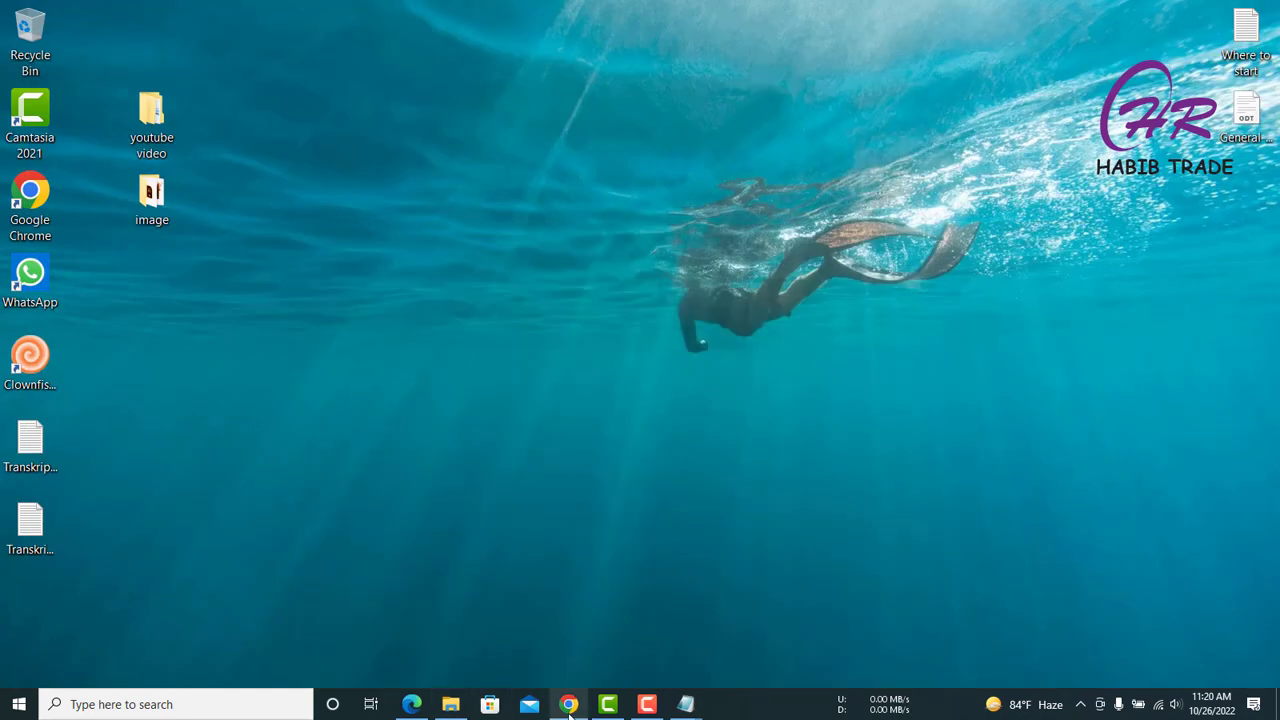
pyautogui.click(568, 704)
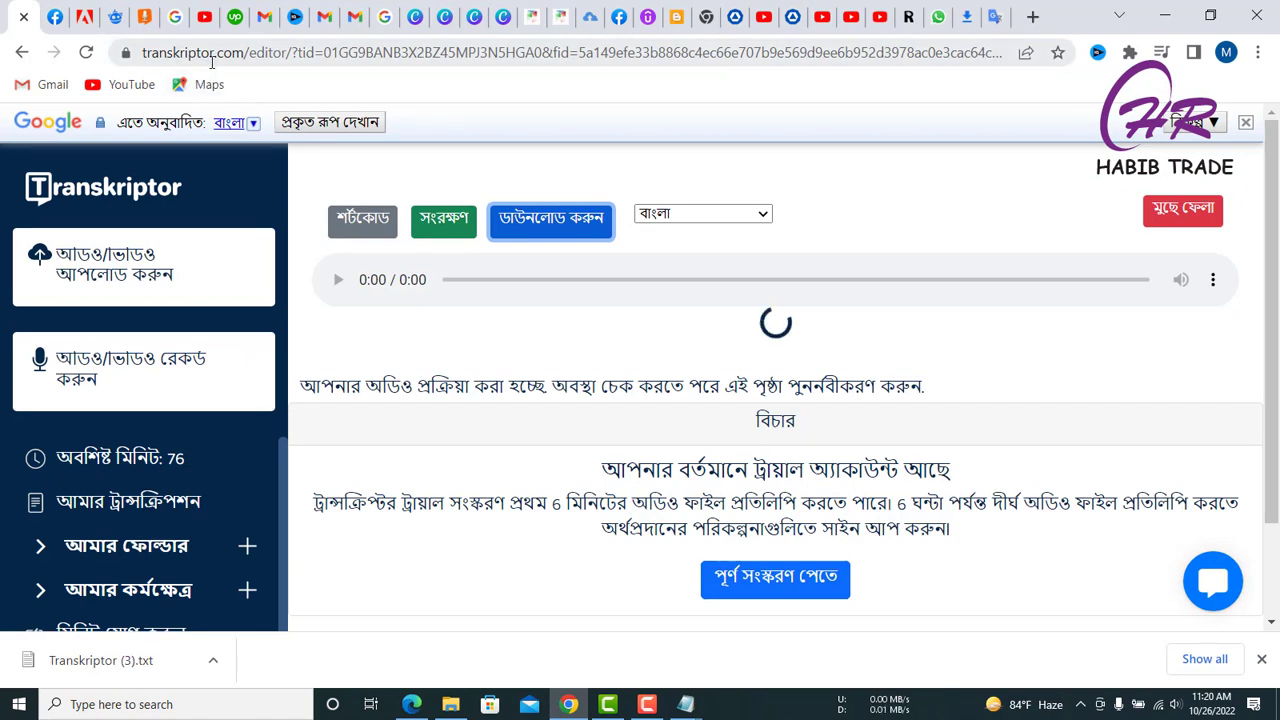
pyautogui.moveTo(247, 52); pyautogui.dragTo(140, 52)
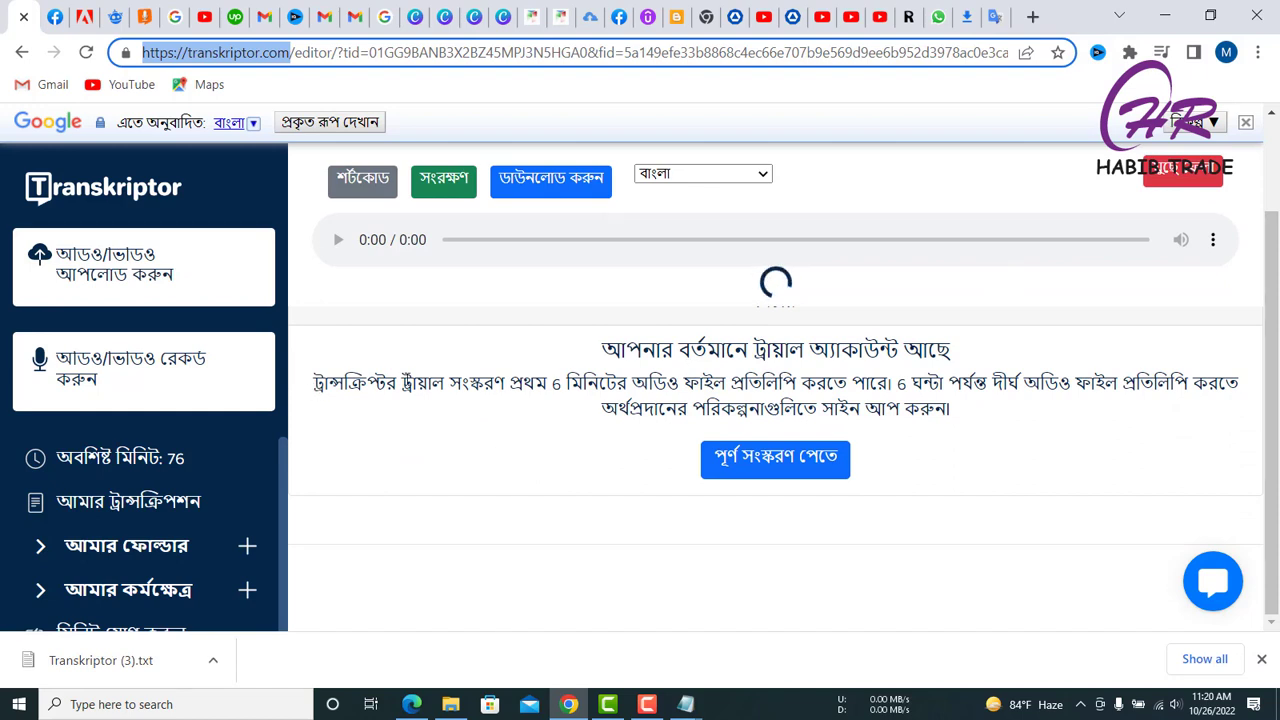
pyautogui.moveTo(350, 383)
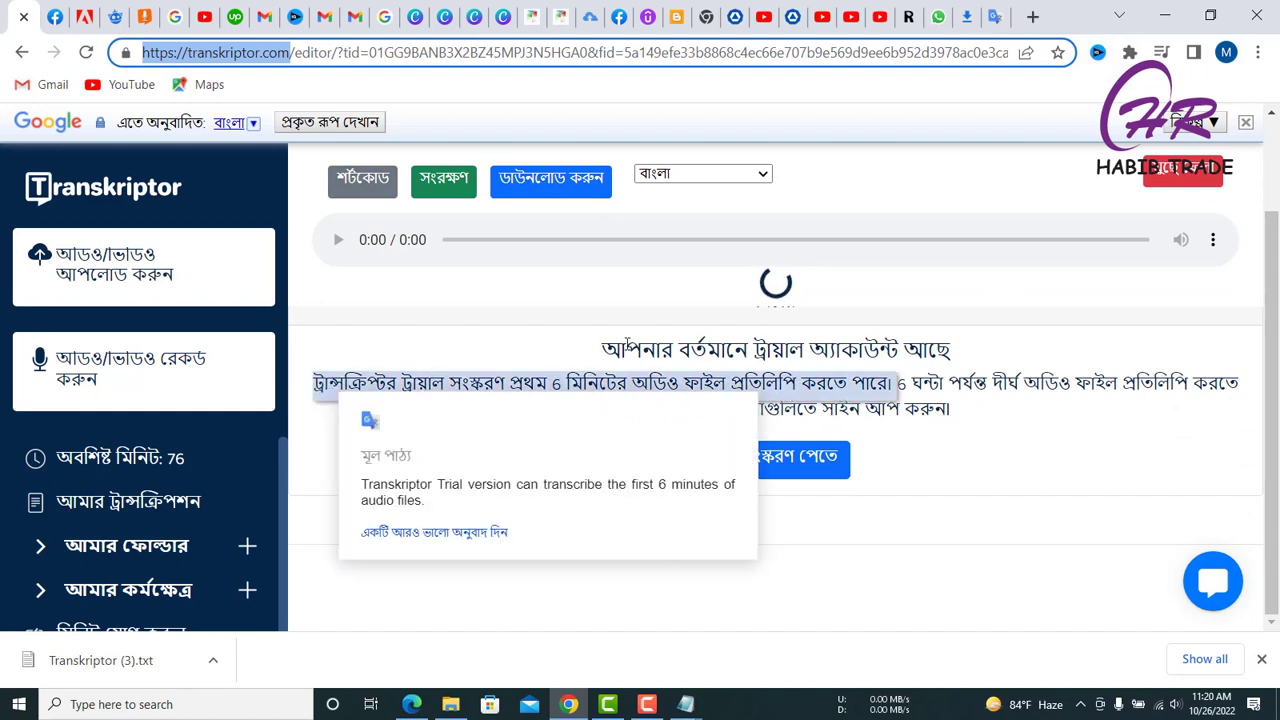
pyautogui.click(556, 386)
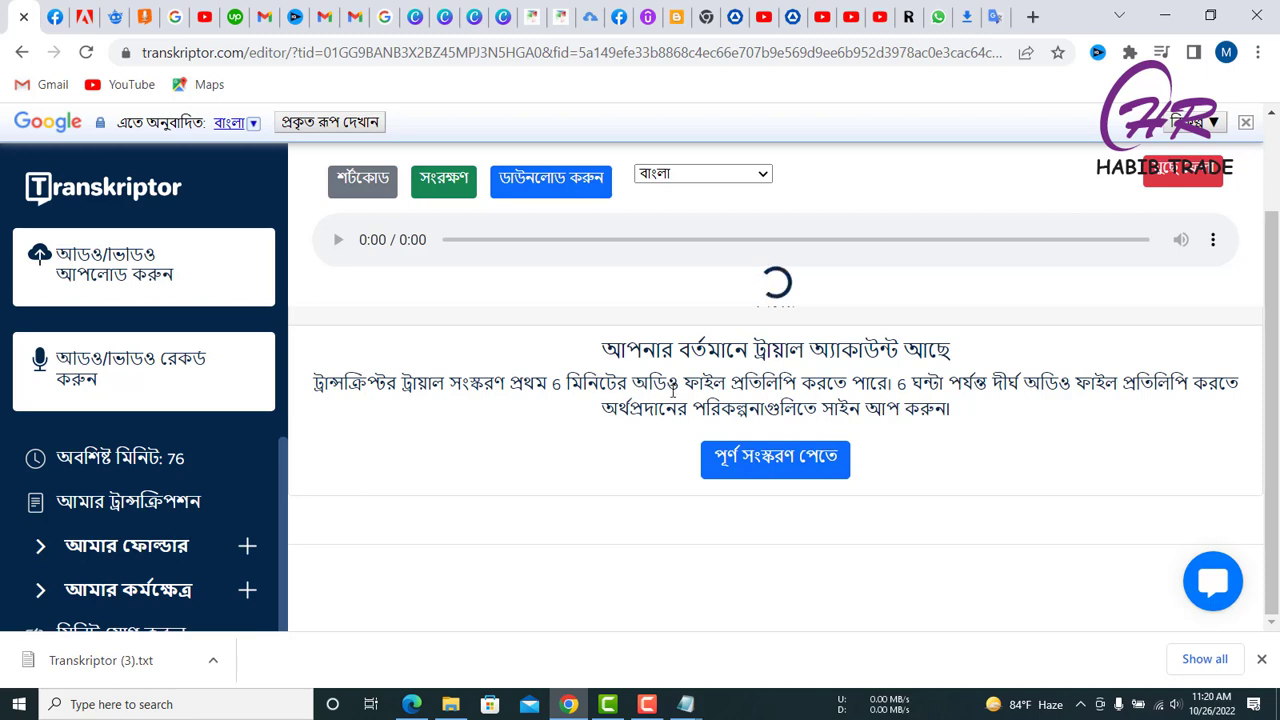
pyautogui.moveTo(726, 393)
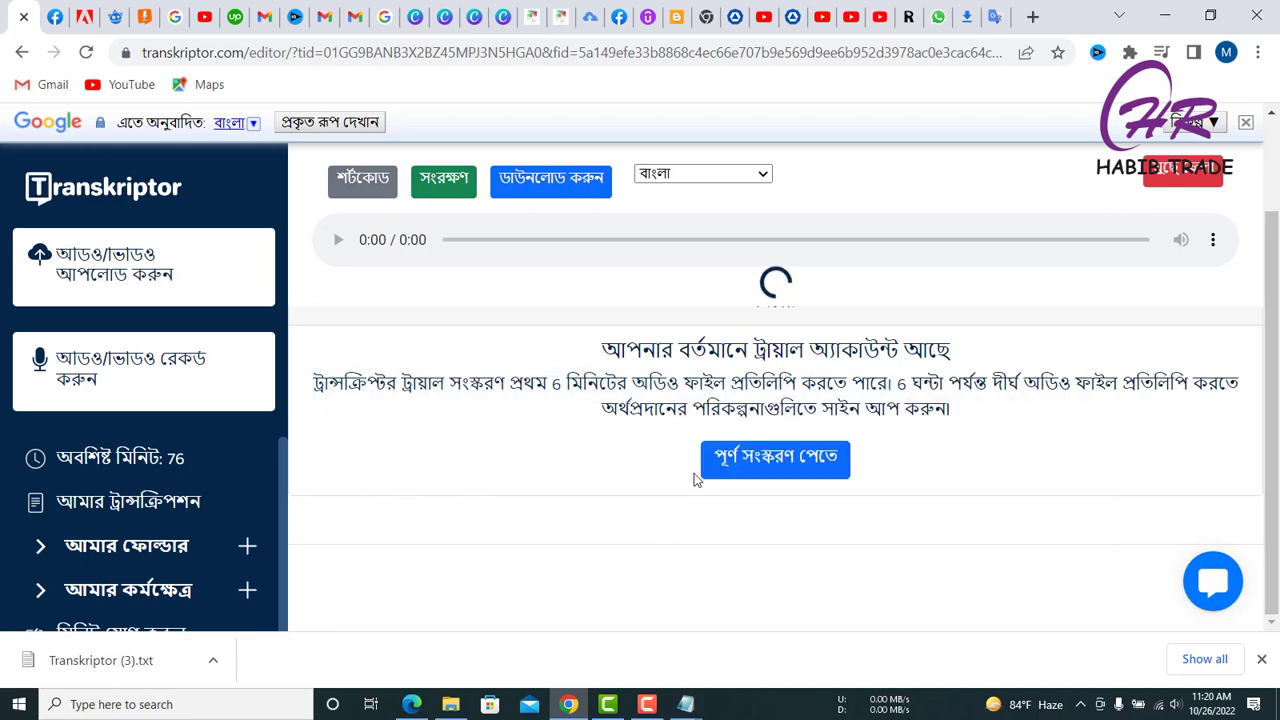